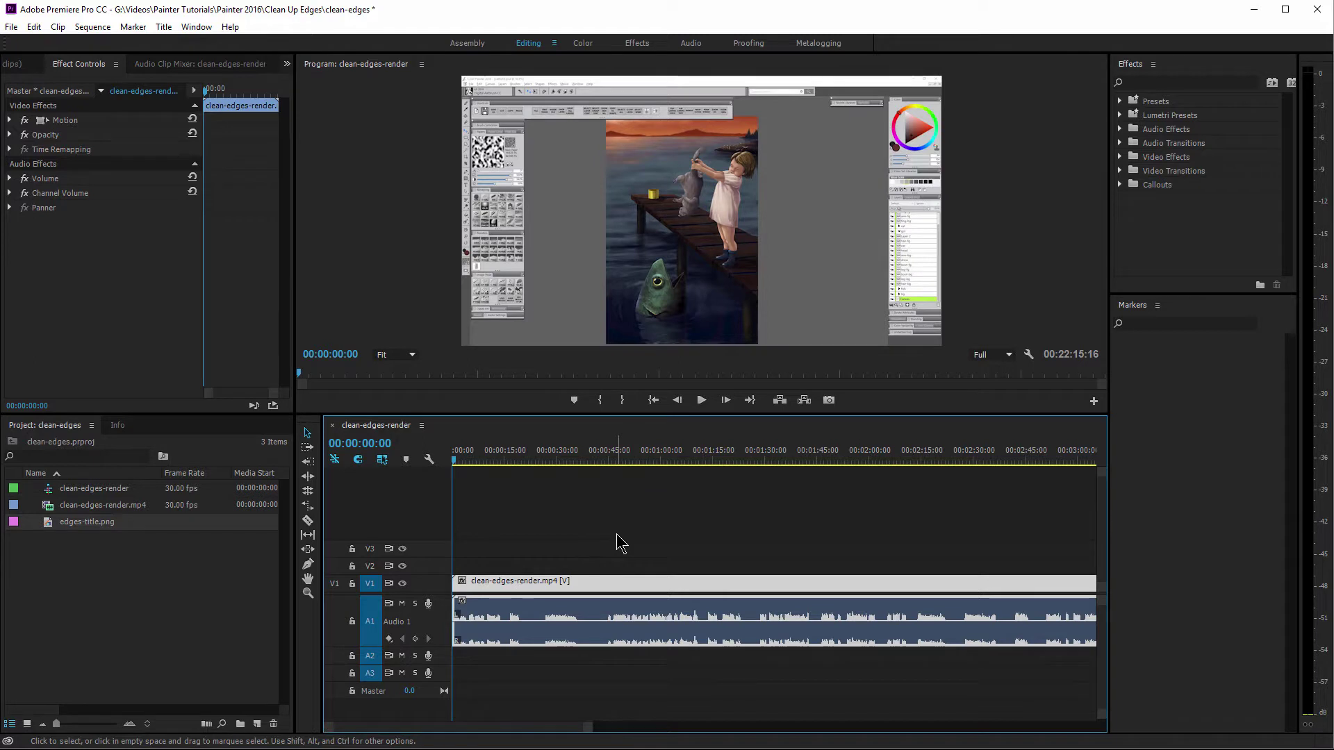
Add clean-edges-render.mp4 to the sequence and send its A1 audio clip to Adobe Audition.
{"action": "left_click", "coordinate": [73, 508]}
{"action": "left_click_drag", "start_coordinate": [78, 516], "coordinate": [442, 647]}
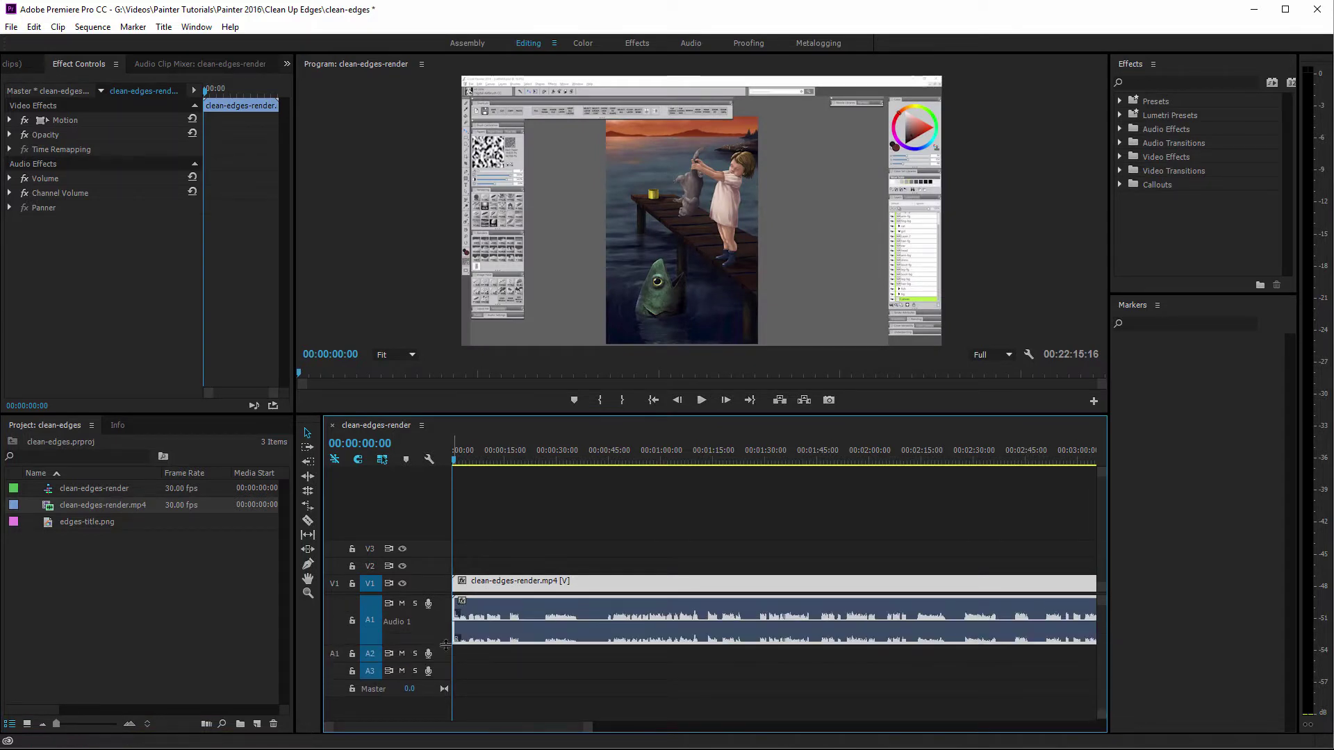
{"action": "right_click", "coordinate": [605, 617]}
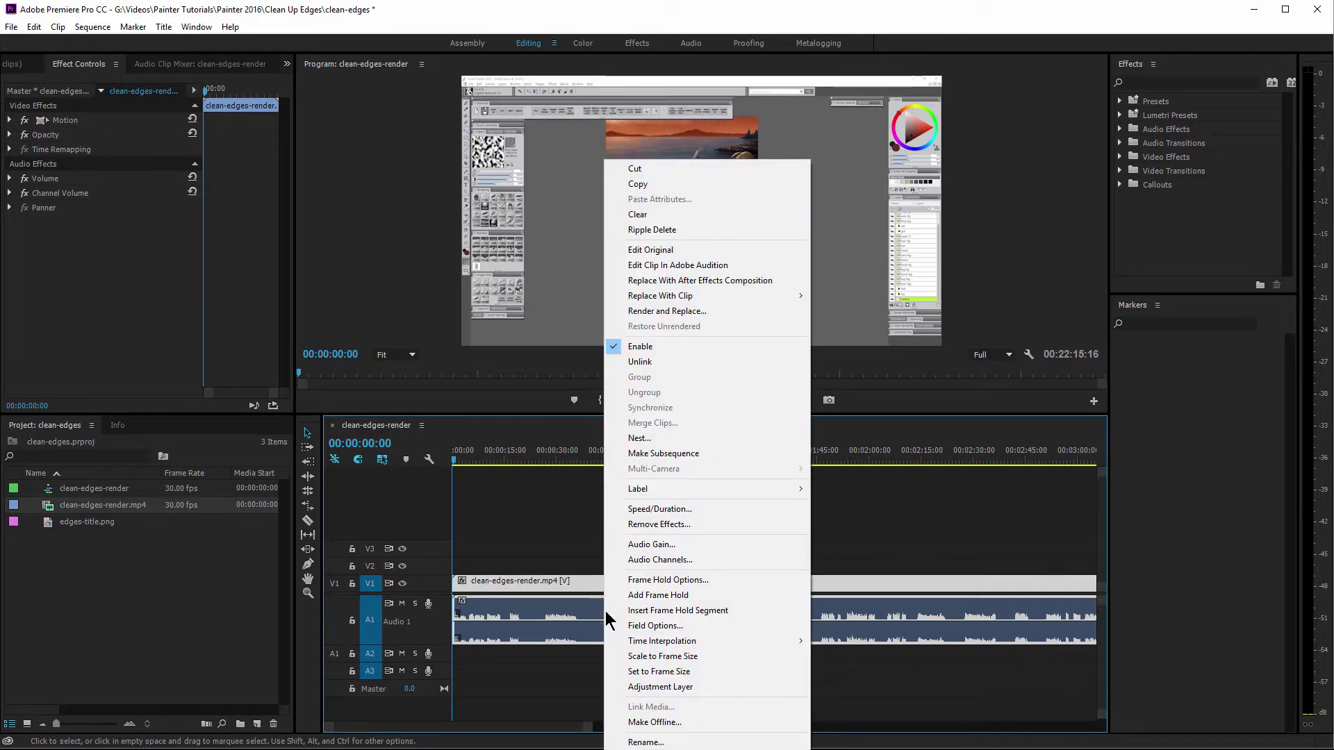
{"action": "left_click", "coordinate": [692, 267]}
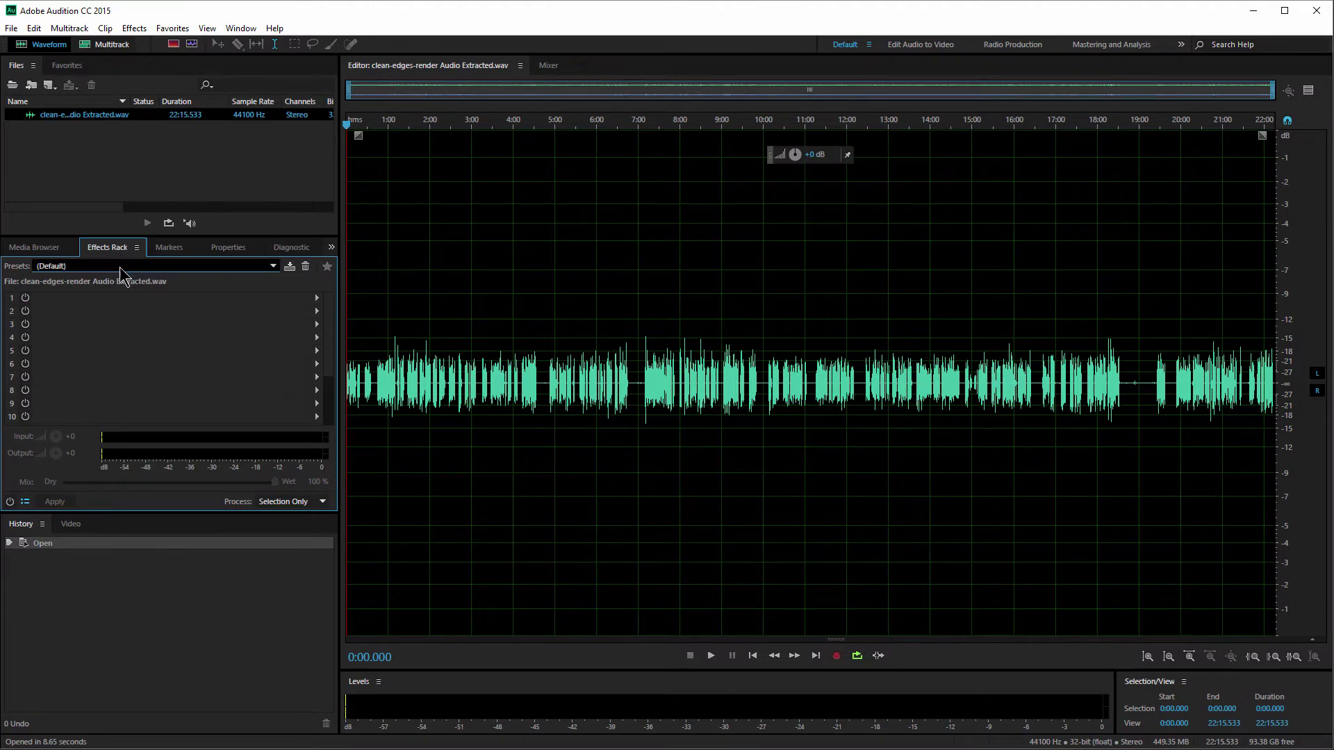
Load the Clean Up Voice Over rack preset after briefly trying Podcast Voice.
{"action": "left_click", "coordinate": [159, 267]}
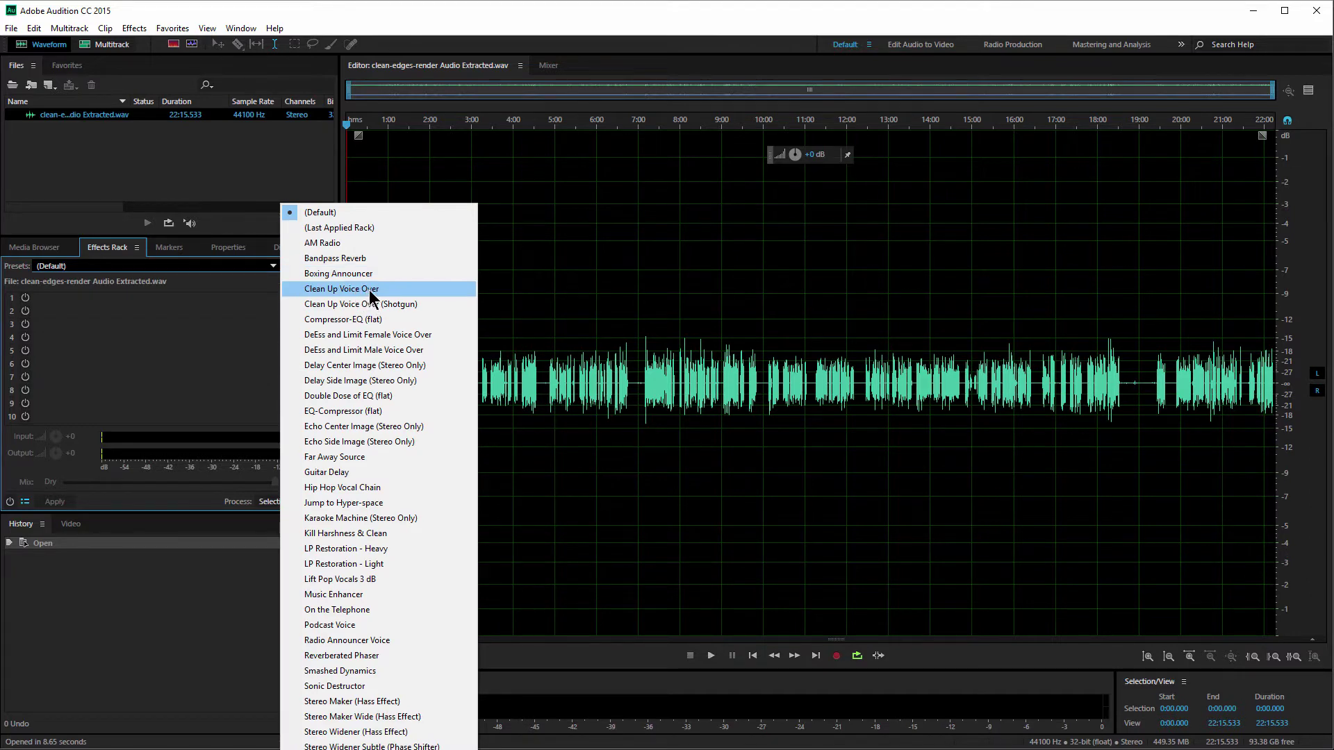
{"action": "left_click", "coordinate": [344, 626]}
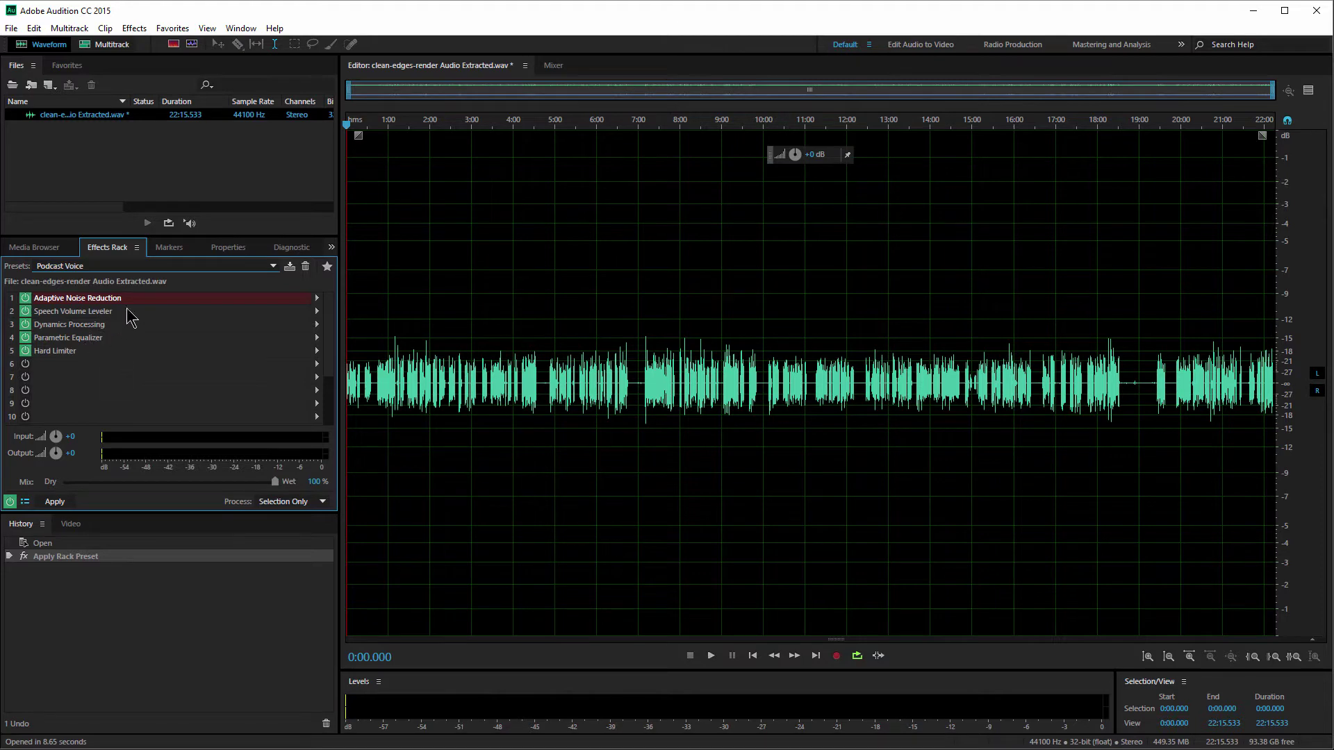
{"action": "left_click", "coordinate": [168, 267]}
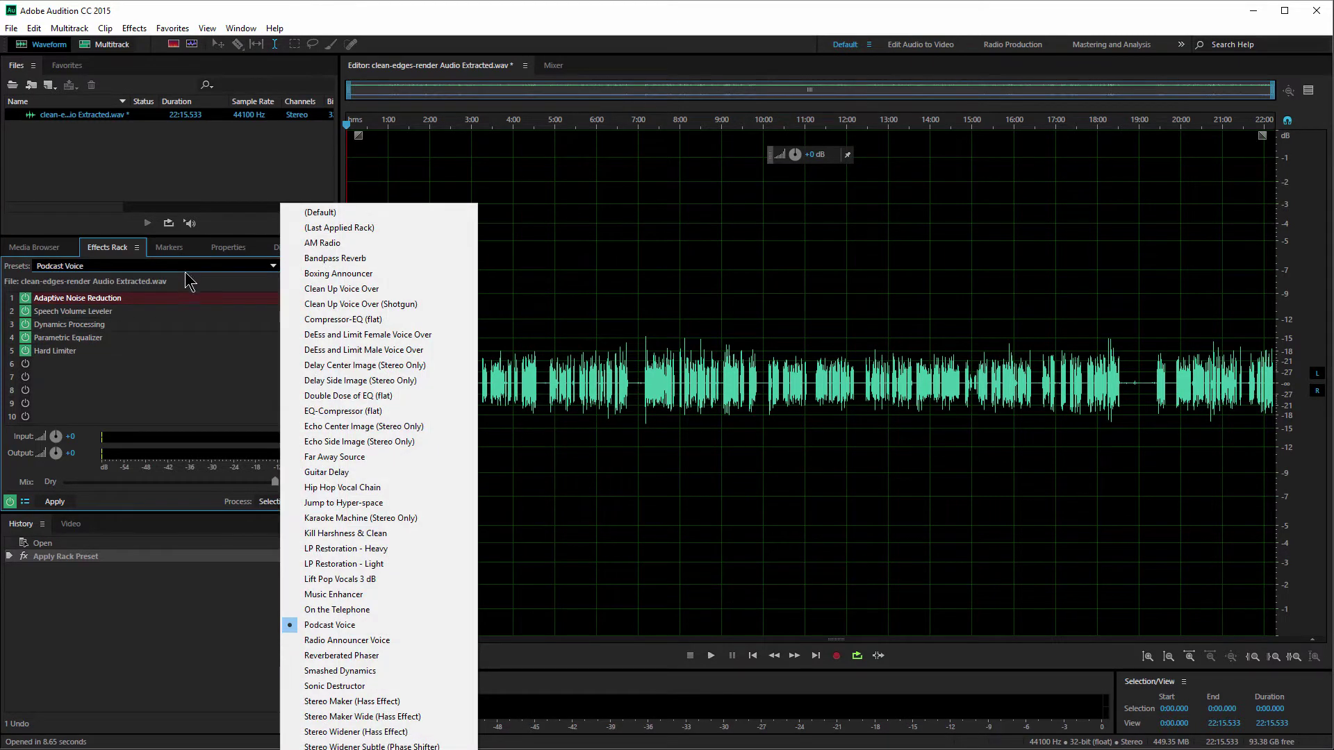
{"action": "left_click", "coordinate": [352, 289]}
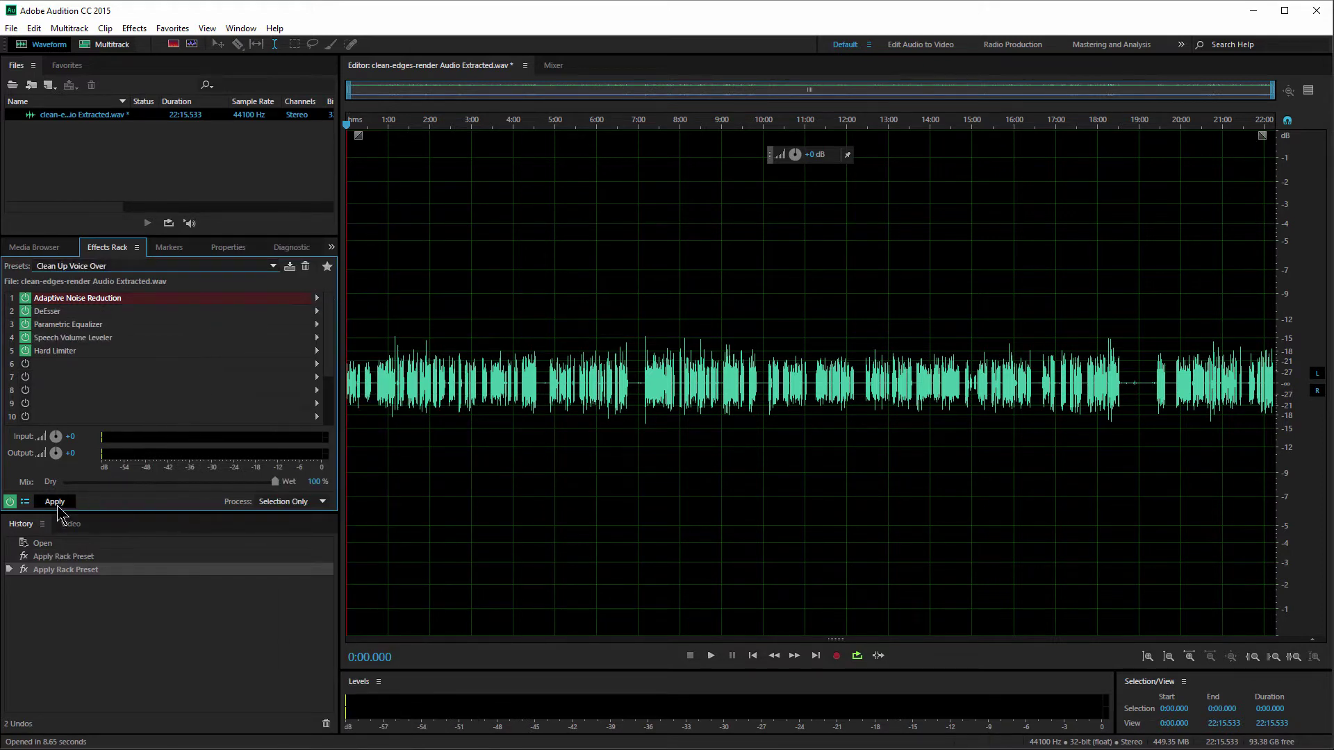
{"action": "left_click", "coordinate": [318, 300]}
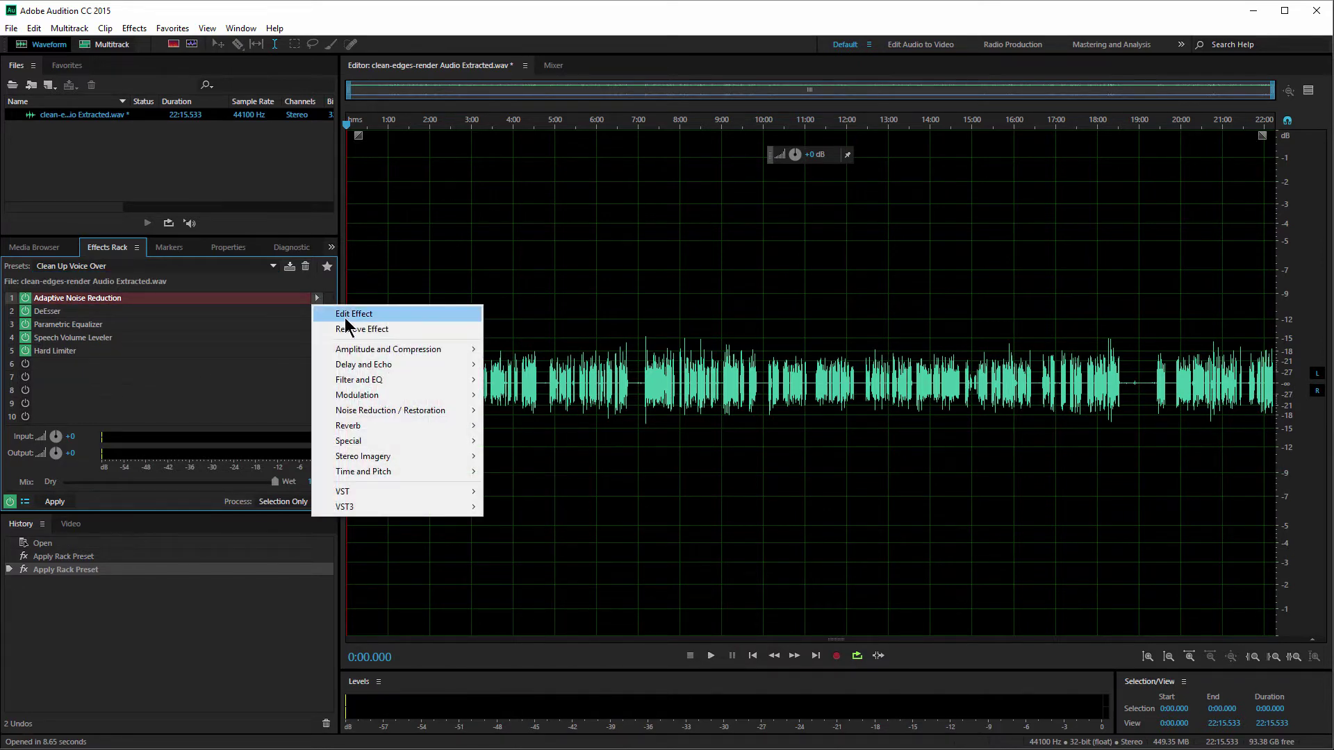
{"action": "left_click", "coordinate": [407, 315]}
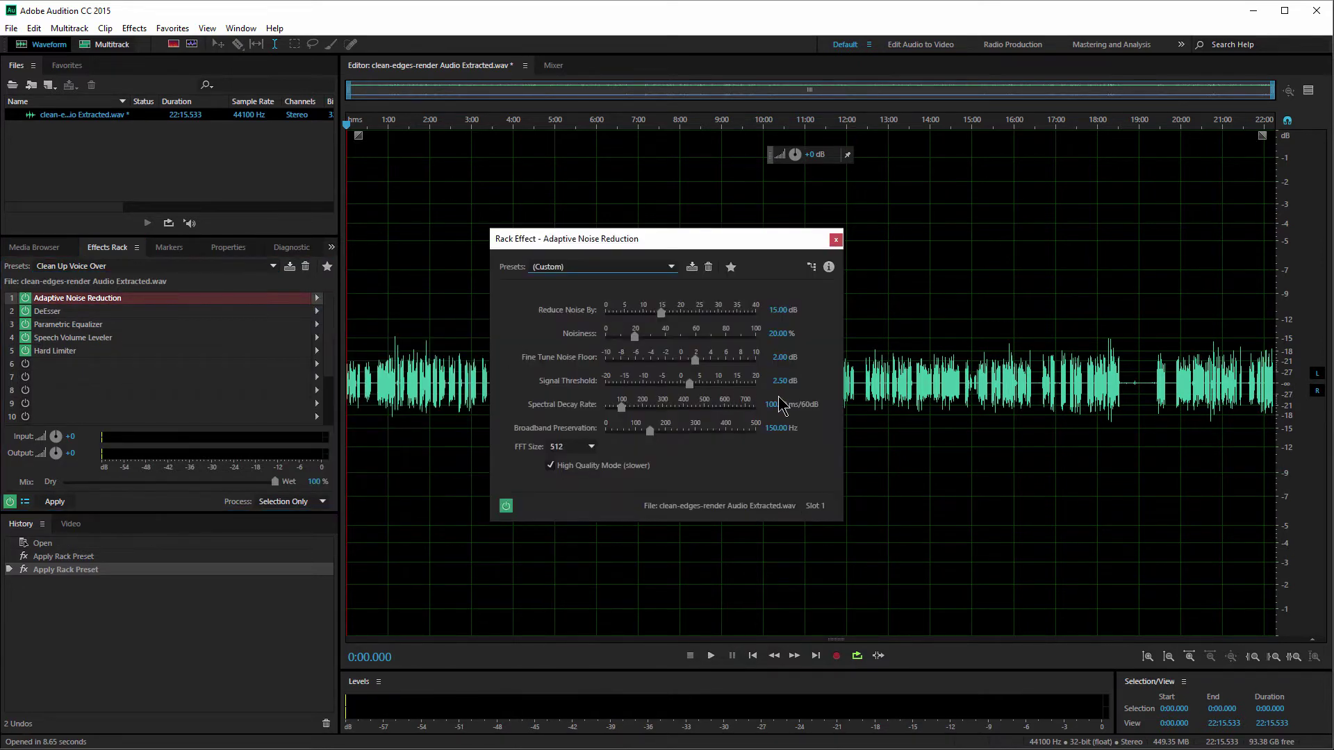
{"action": "left_click", "coordinate": [649, 270]}
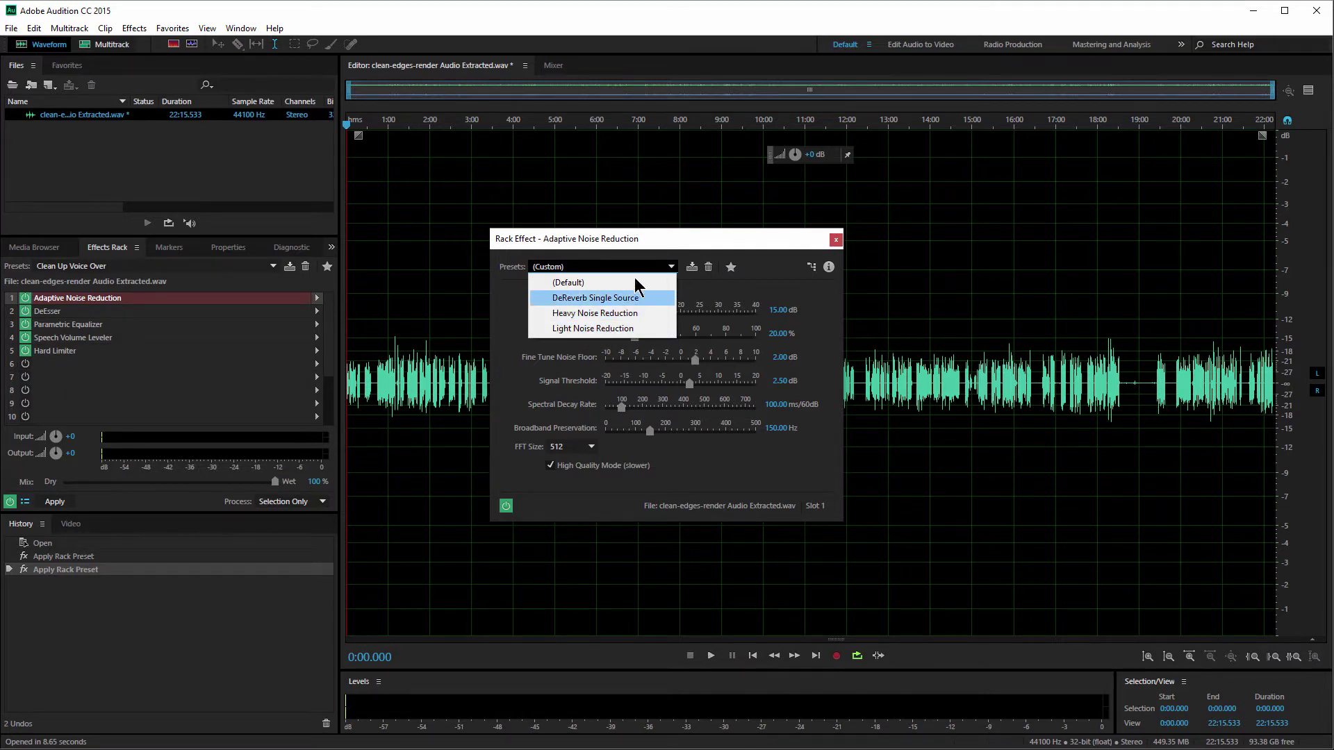
{"action": "left_click", "coordinate": [673, 254]}
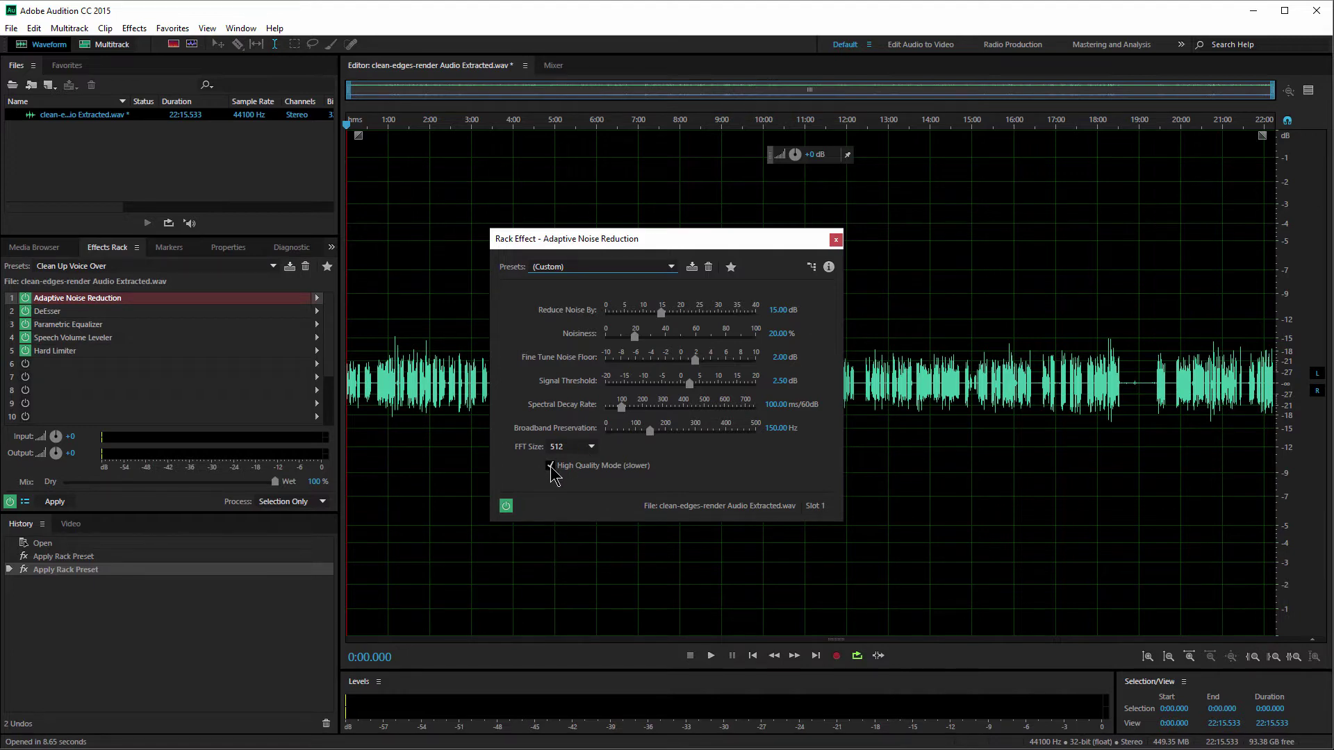
{"action": "left_click", "coordinate": [836, 240]}
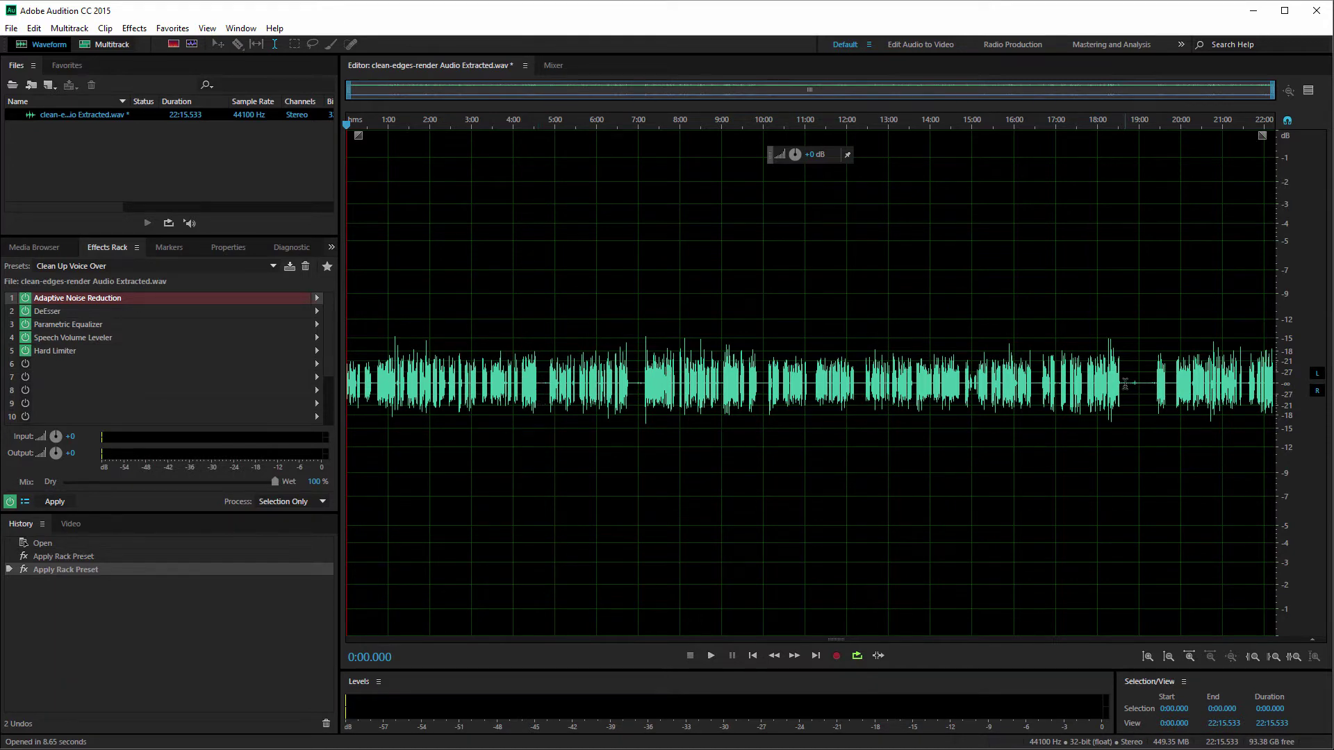
Capture a noise print from 18:39.770–19:16.729, then select the entire waveform with Ctrl+A.
{"action": "left_click_drag", "start_coordinate": [1125, 383], "coordinate": [1151, 384]}
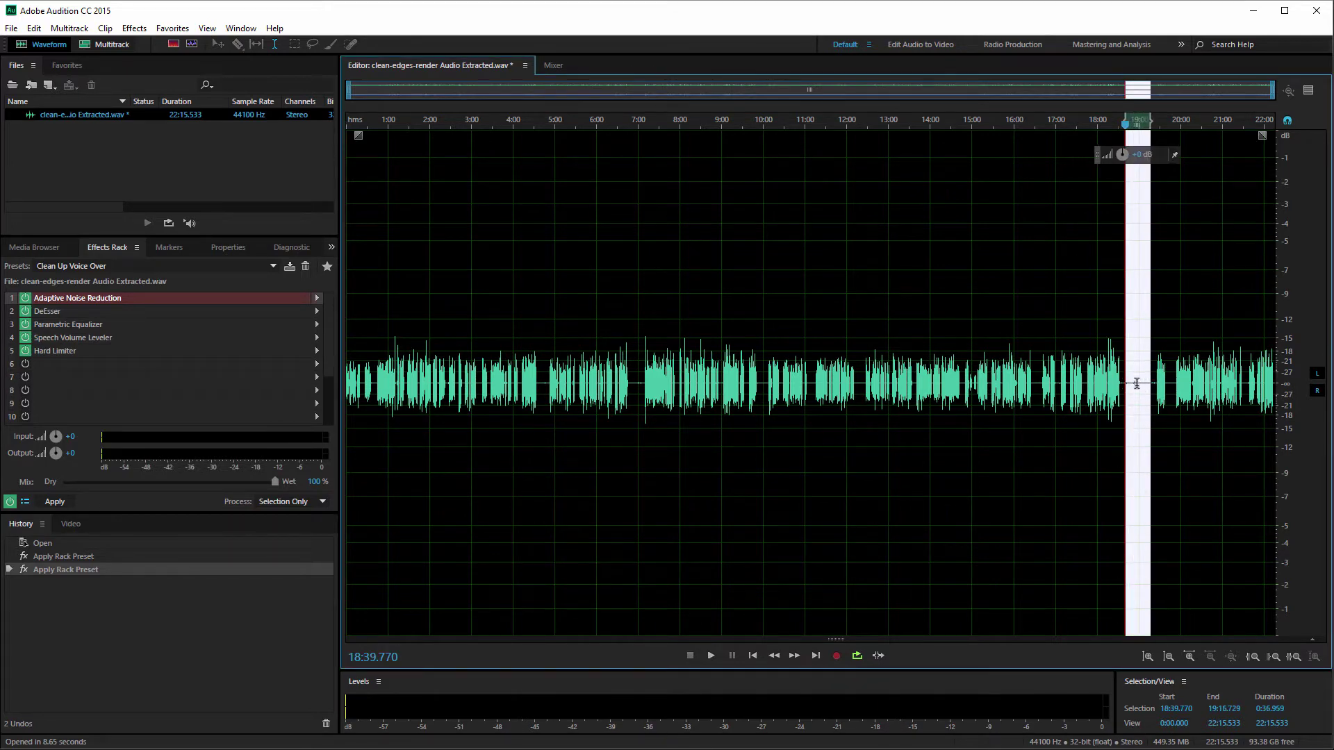
{"action": "left_click", "coordinate": [134, 28]}
{"action": "mouse_move", "coordinate": [128, 278]}
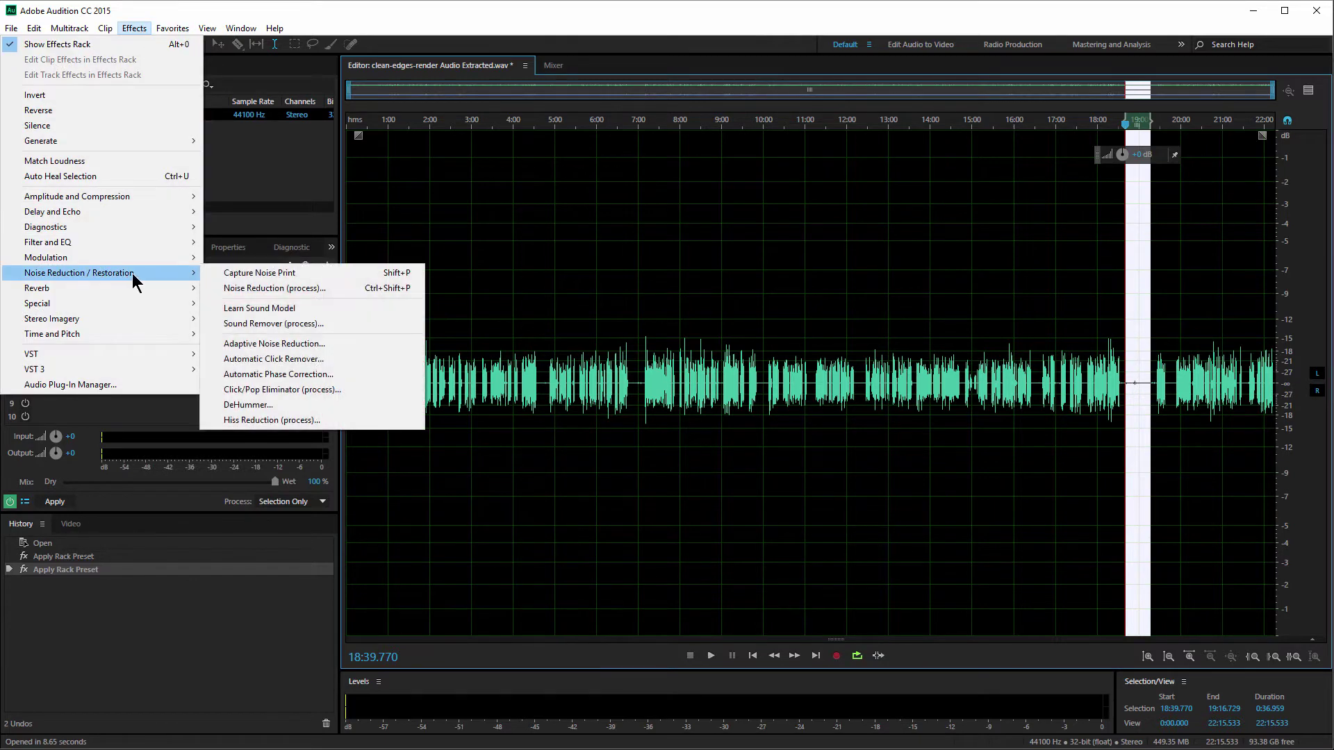
{"action": "left_click", "coordinate": [314, 274]}
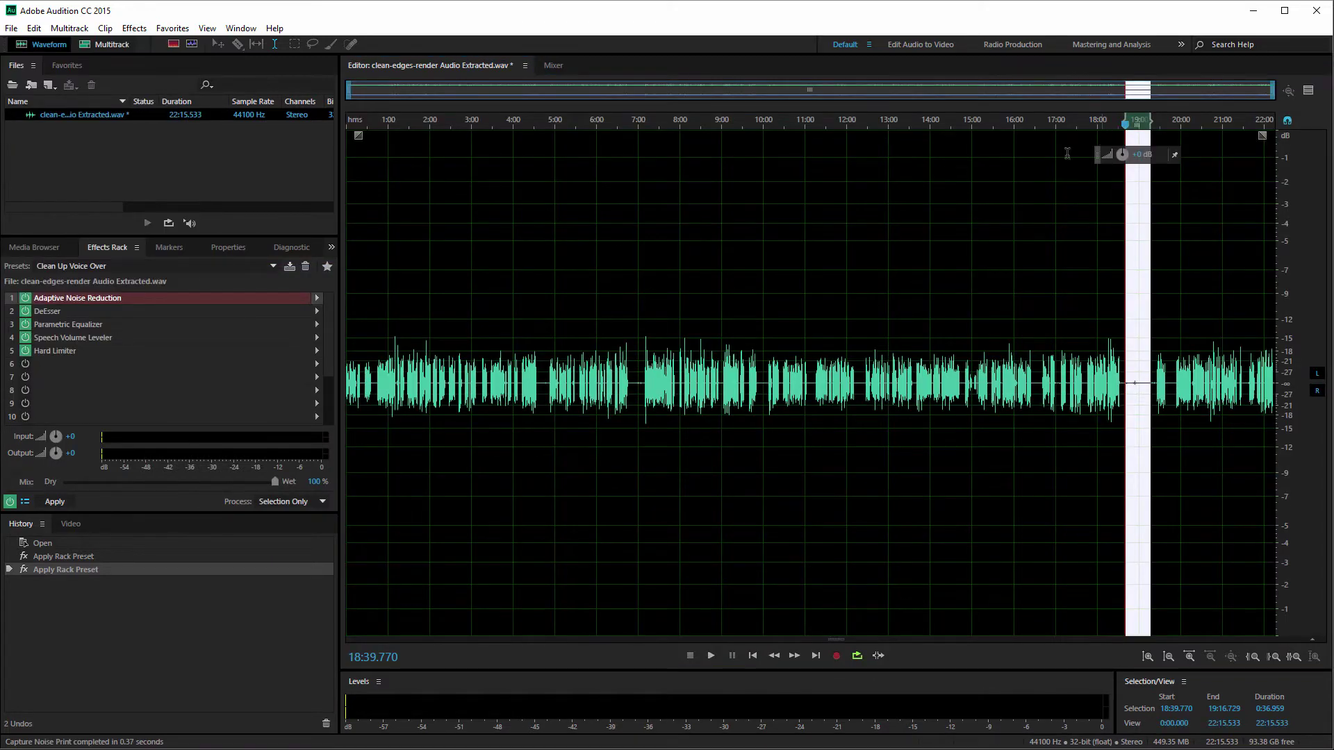
{"action": "key", "text": "ctrl+a"}
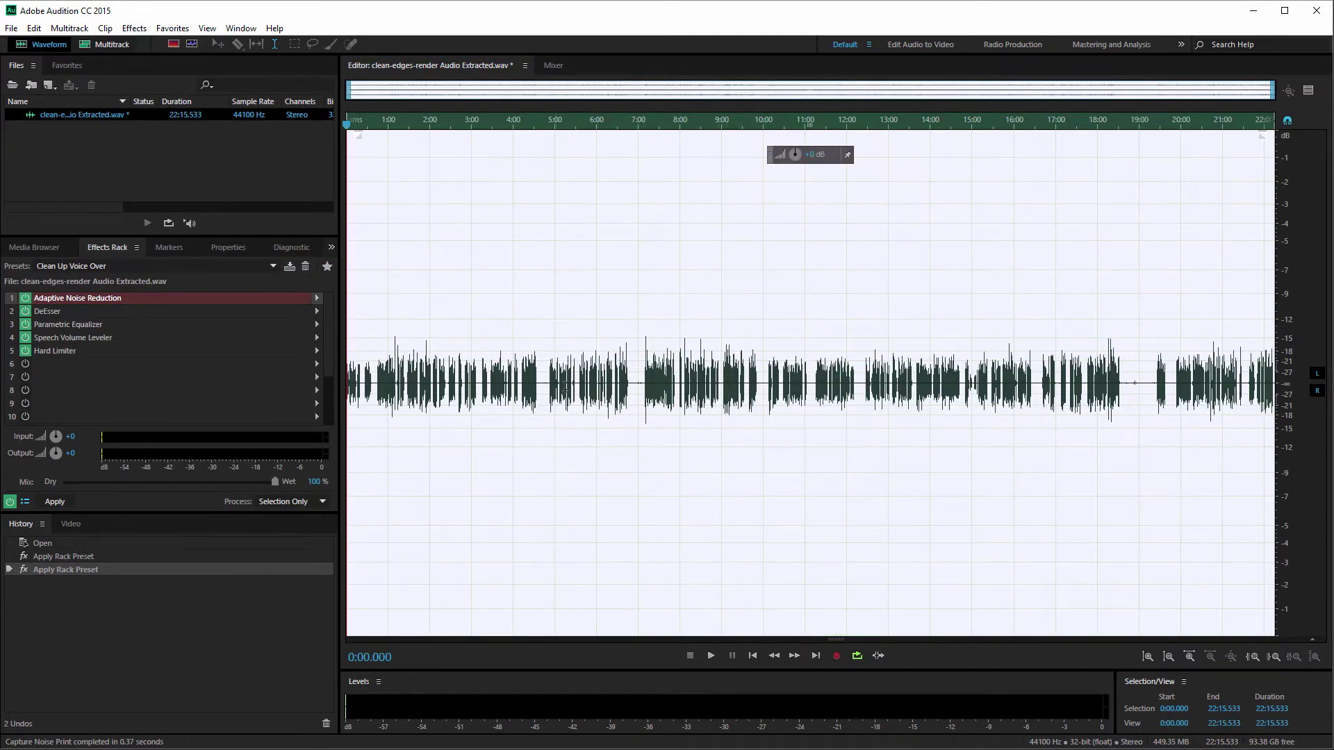
{"action": "left_click", "coordinate": [139, 31]}
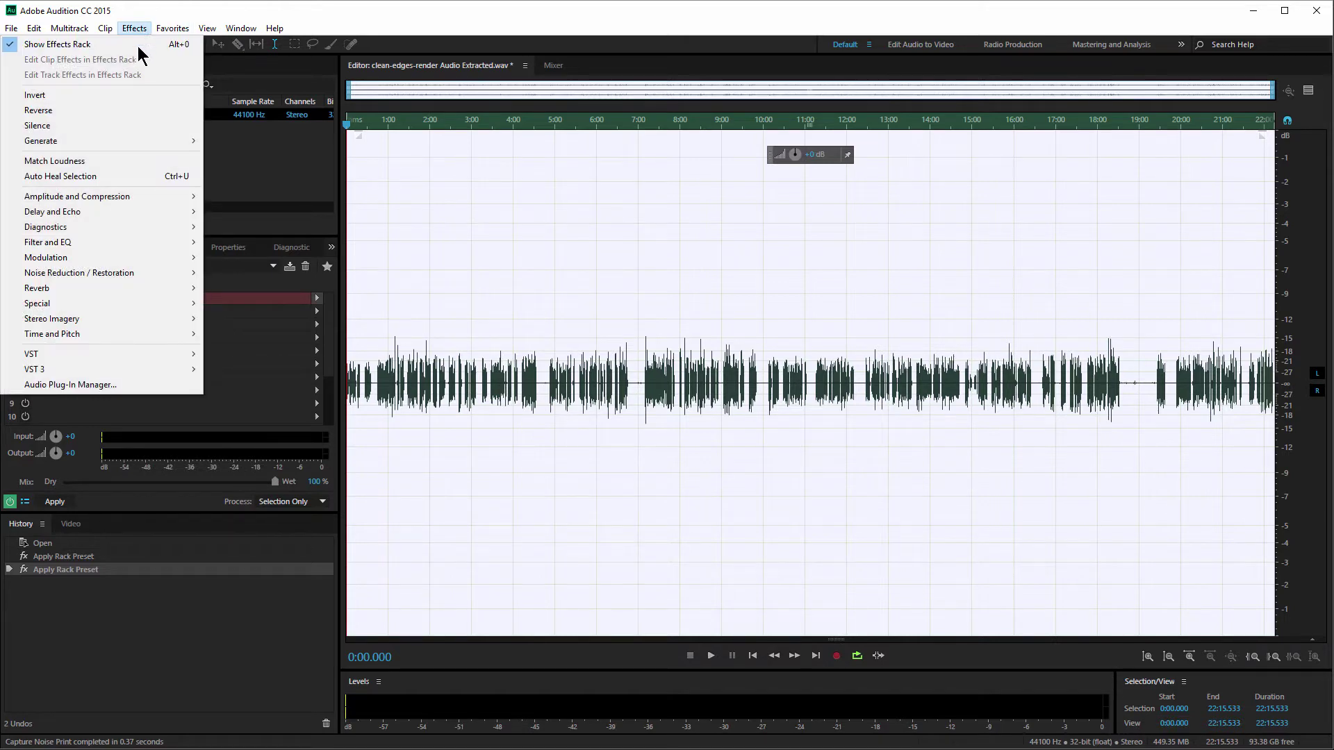
{"action": "mouse_move", "coordinate": [134, 274]}
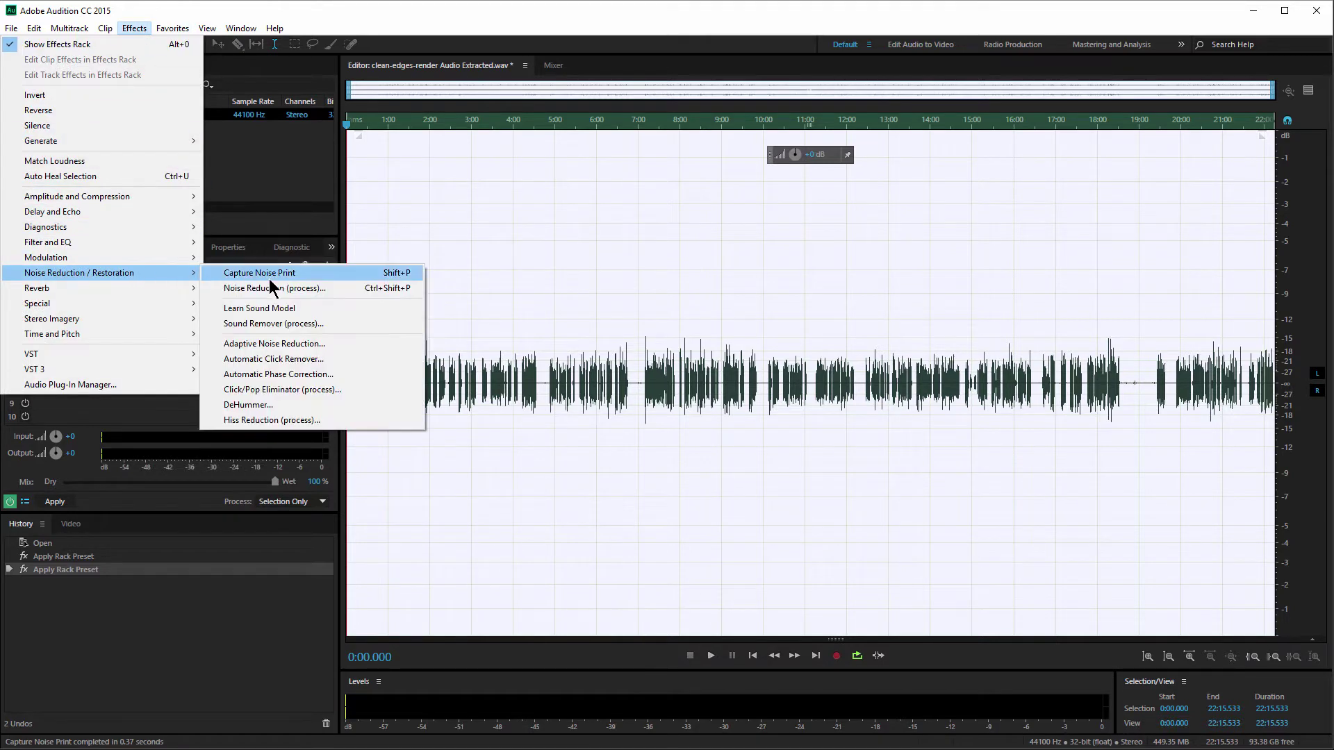
{"action": "left_click", "coordinate": [323, 289]}
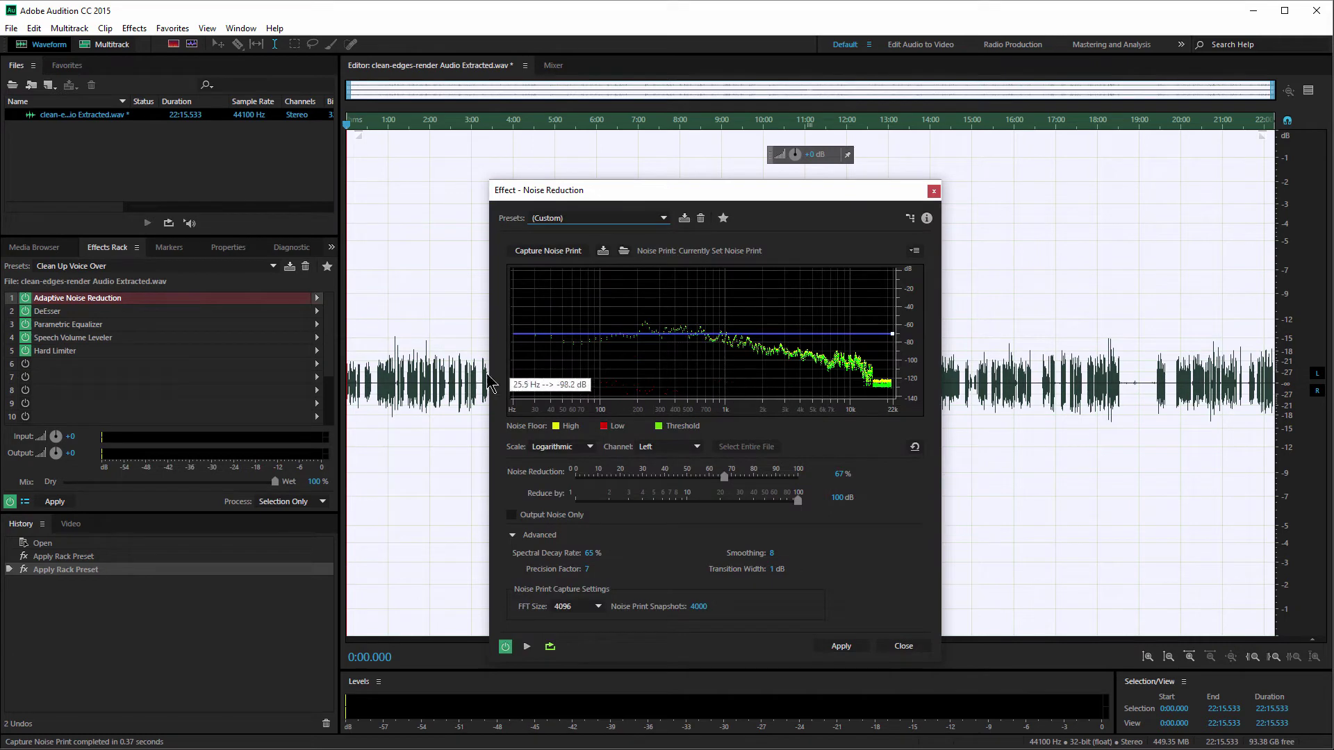
{"action": "mouse_move", "coordinate": [724, 477]}
{"action": "left_mouse_down"}
{"action": "mouse_move", "coordinate": [759, 477]}
{"action": "mouse_move", "coordinate": [706, 477]}
{"action": "left_mouse_up"}
{"action": "left_click", "coordinate": [841, 474]}
{"action": "type", "text": "80"}
{"action": "key", "text": "Return"}
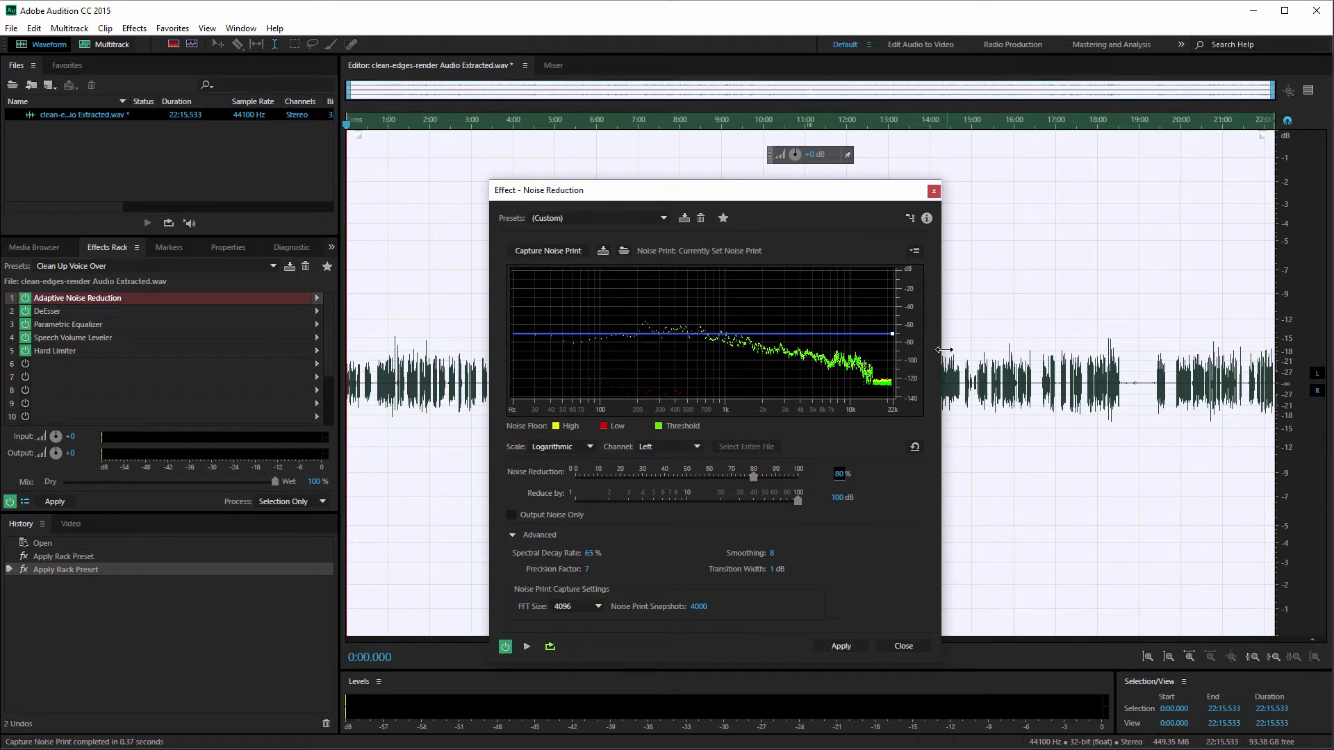
{"action": "left_click", "coordinate": [900, 645]}
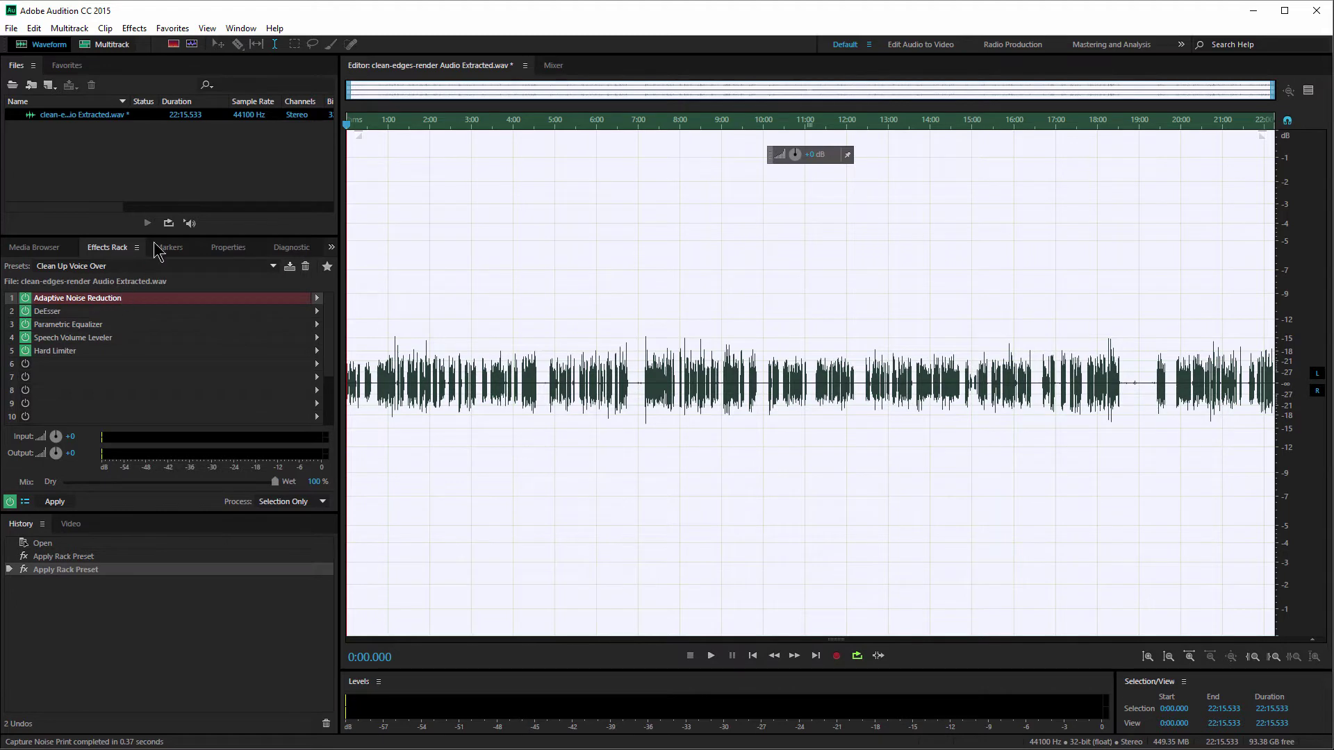
{"action": "left_click", "coordinate": [134, 28]}
{"action": "mouse_move", "coordinate": [115, 272]}
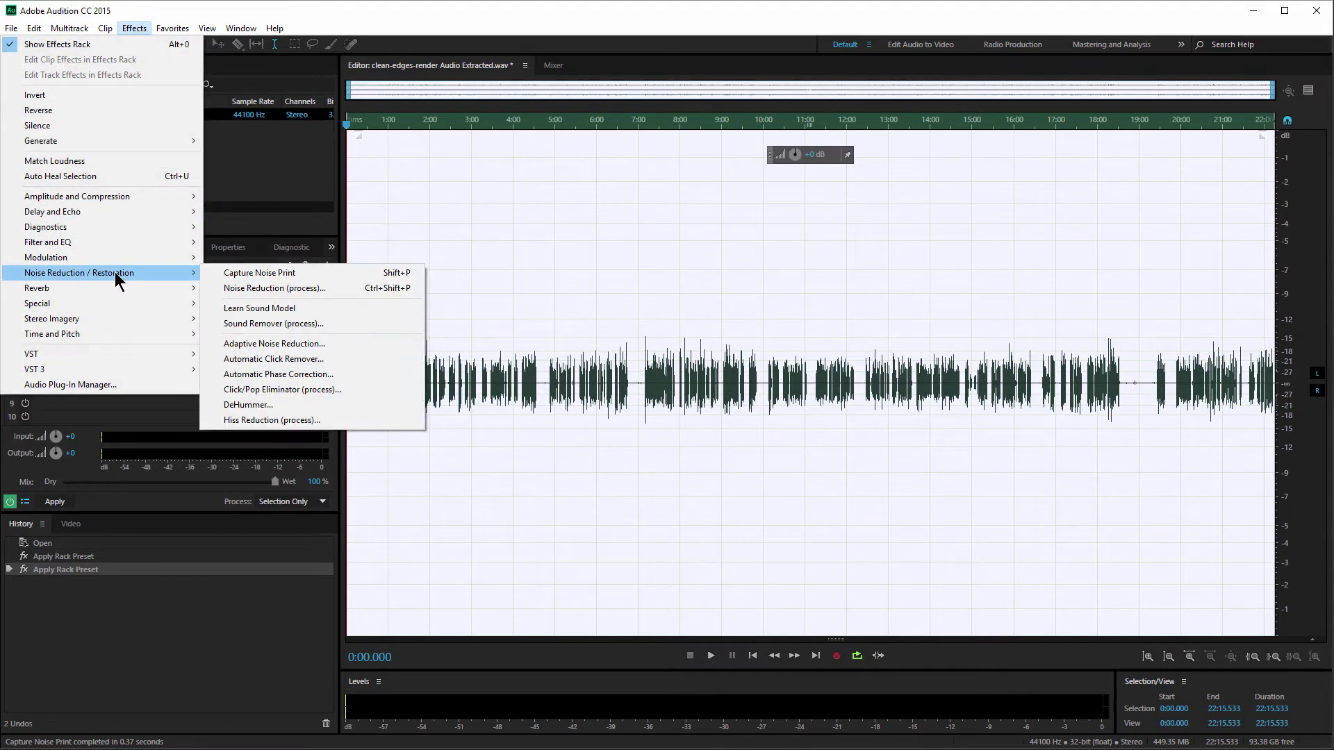
{"action": "left_click", "coordinate": [335, 25]}
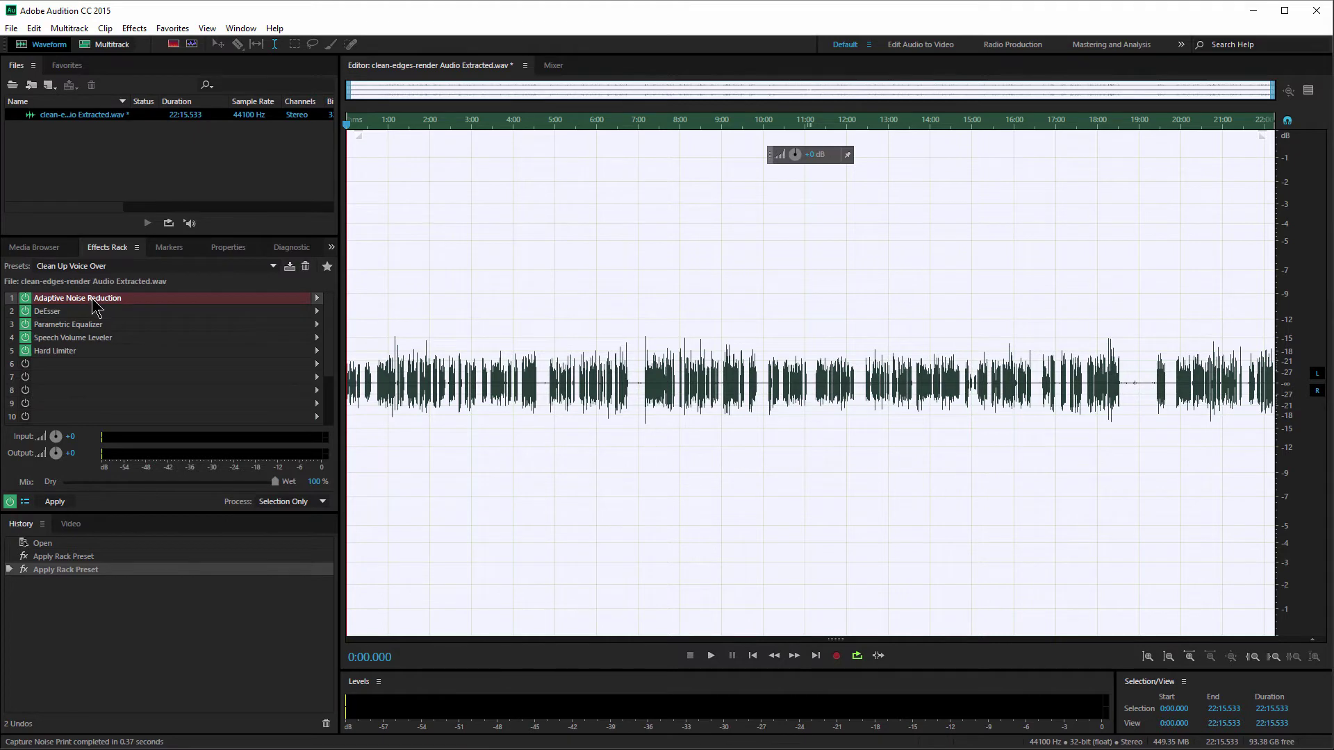
{"action": "left_click", "coordinate": [53, 312]}
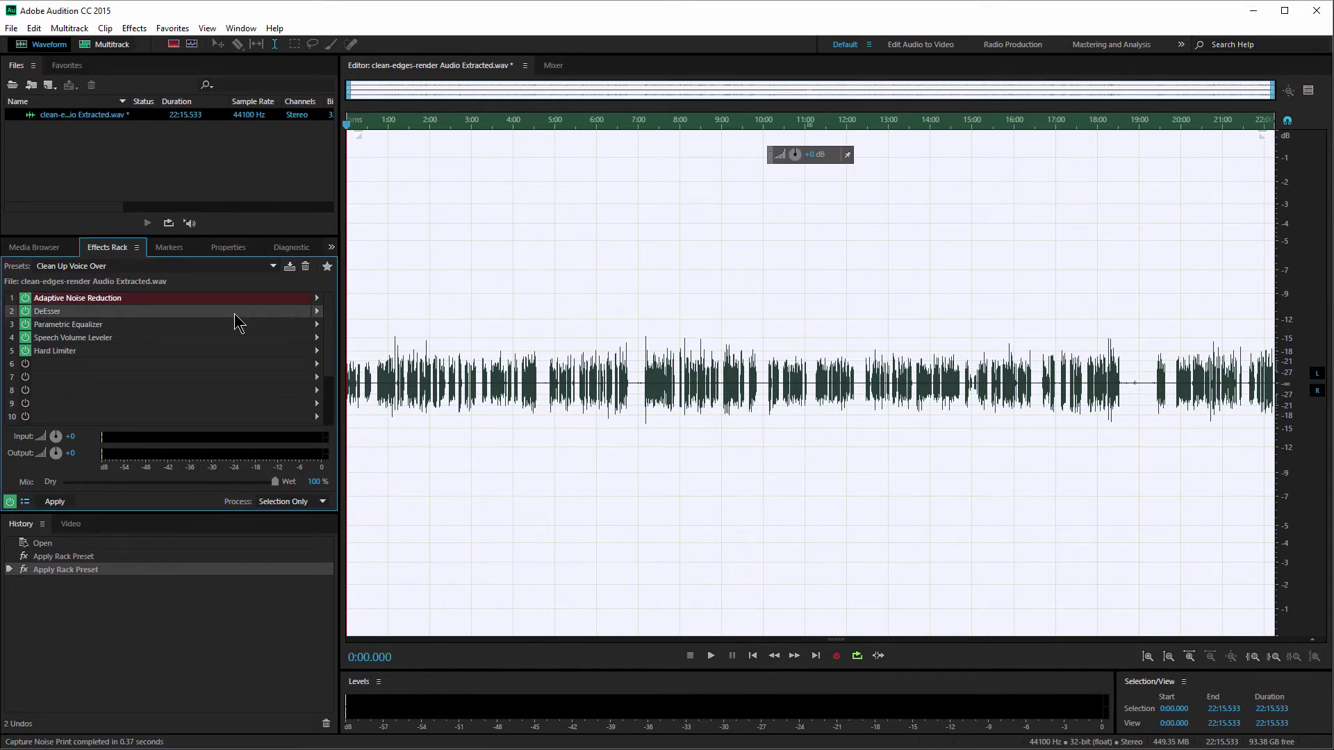
{"action": "left_click", "coordinate": [318, 312]}
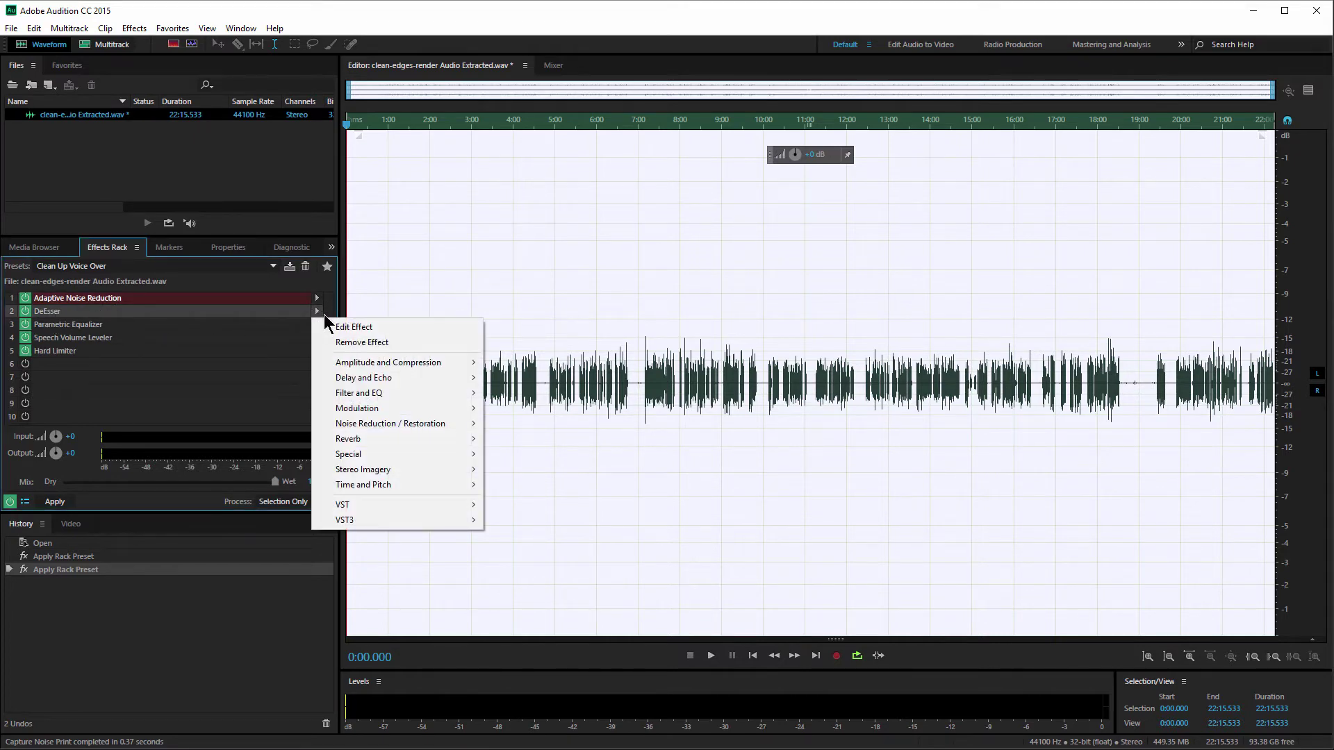
{"action": "left_click", "coordinate": [362, 328]}
{"action": "left_click", "coordinate": [614, 248]}
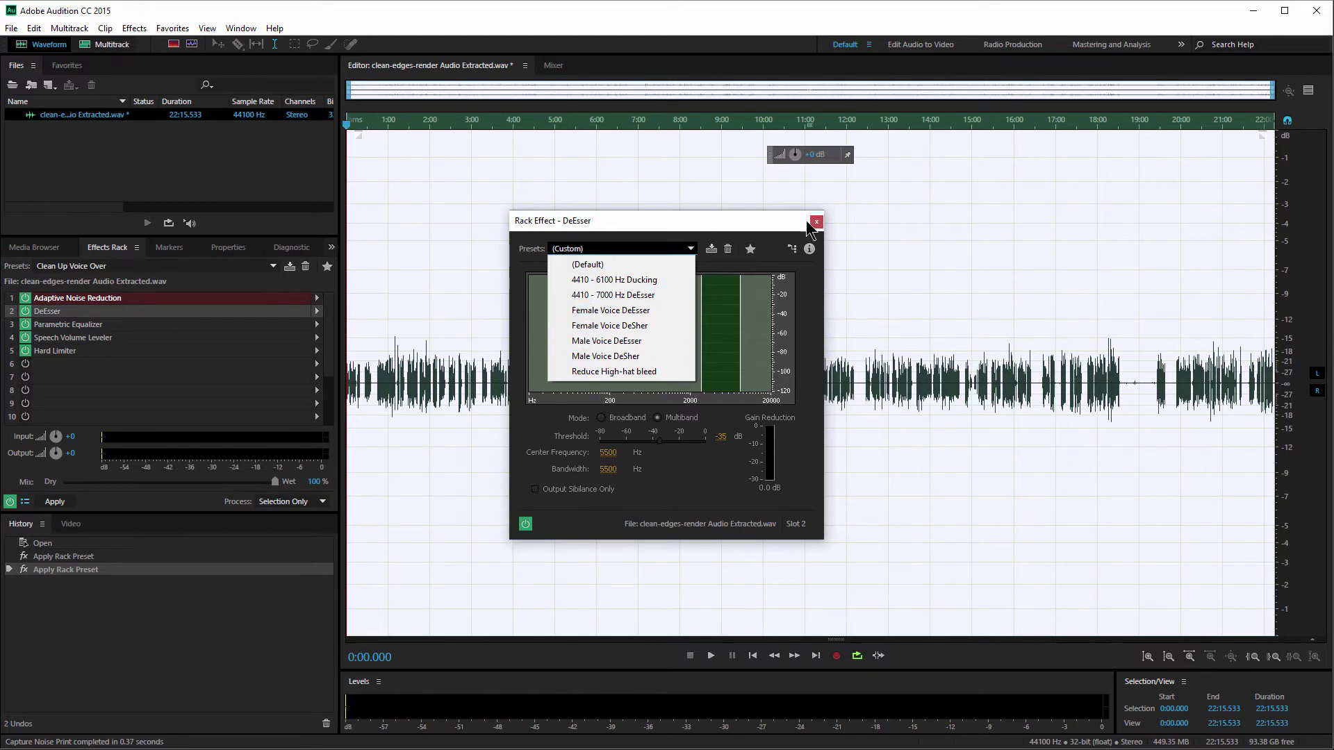
{"action": "key", "text": "Escape"}
{"action": "key", "text": "Escape"}
{"action": "left_click", "coordinate": [316, 324]}
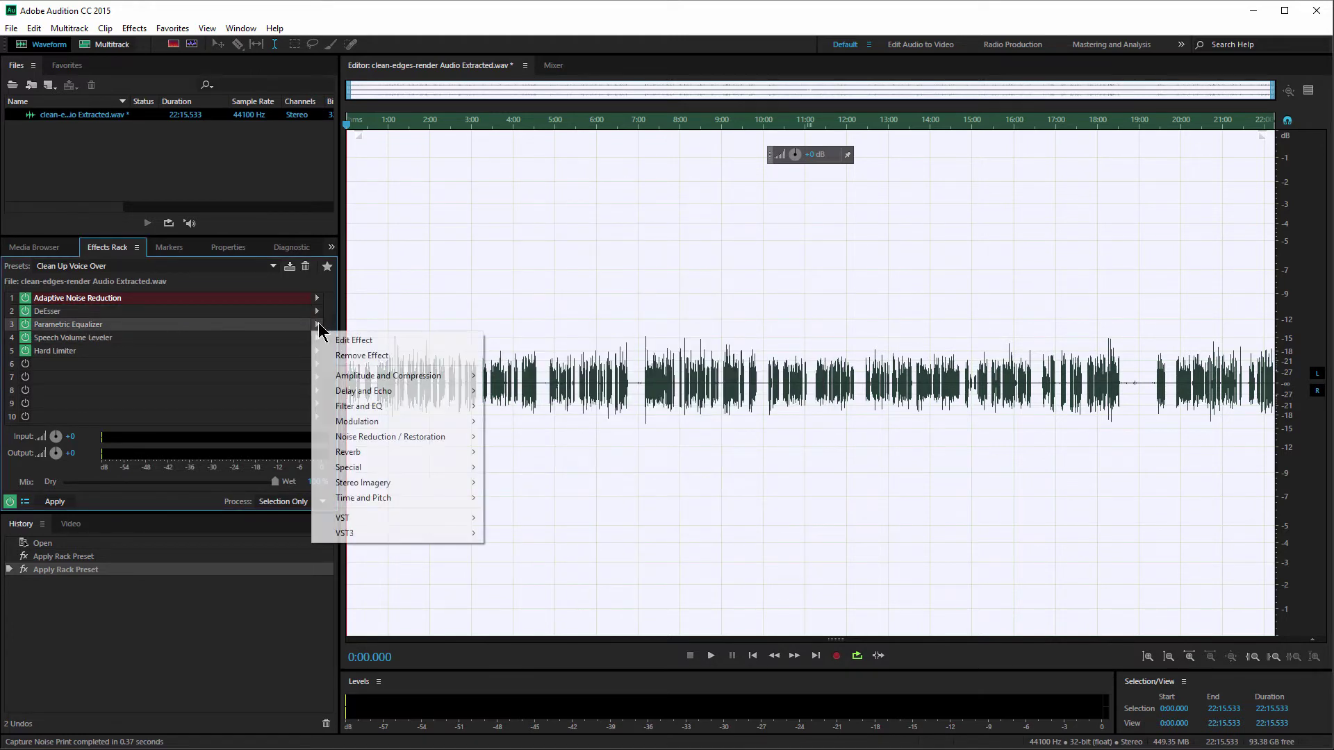
{"action": "left_click", "coordinate": [361, 345]}
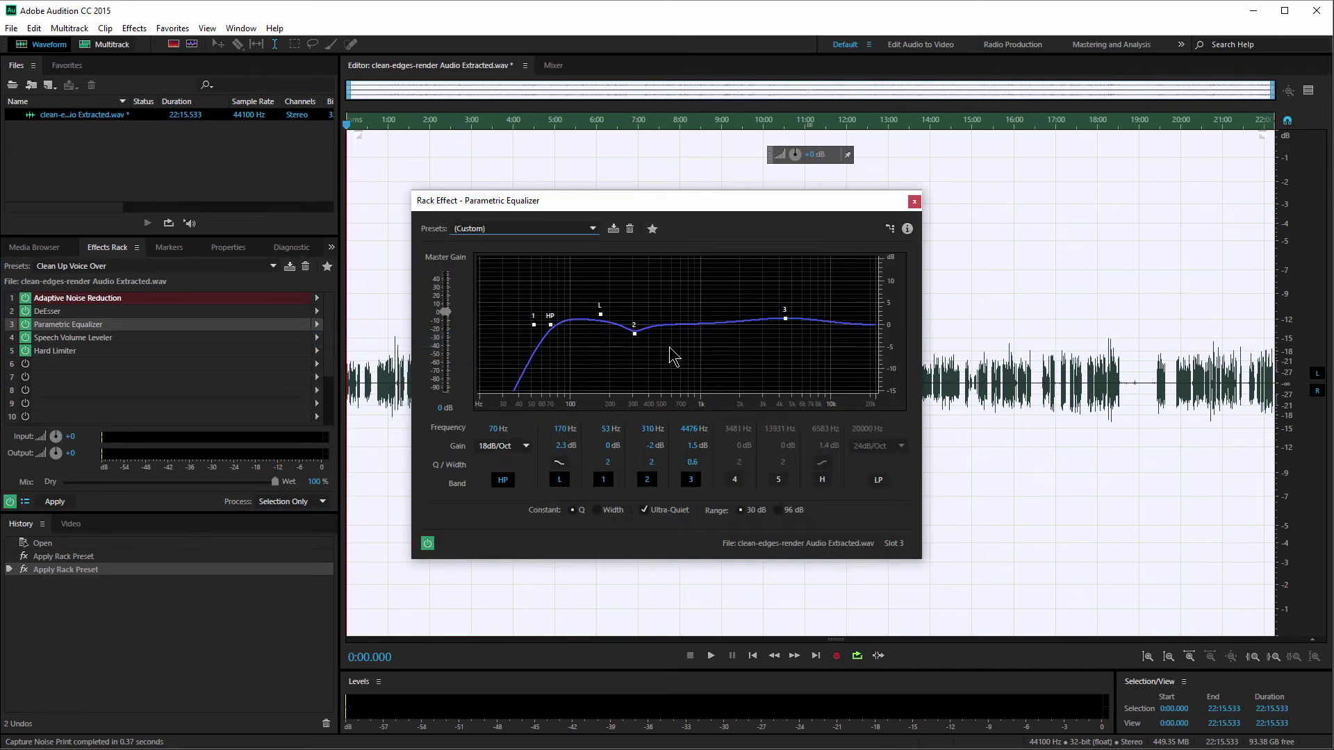
{"action": "left_click", "coordinate": [164, 269]}
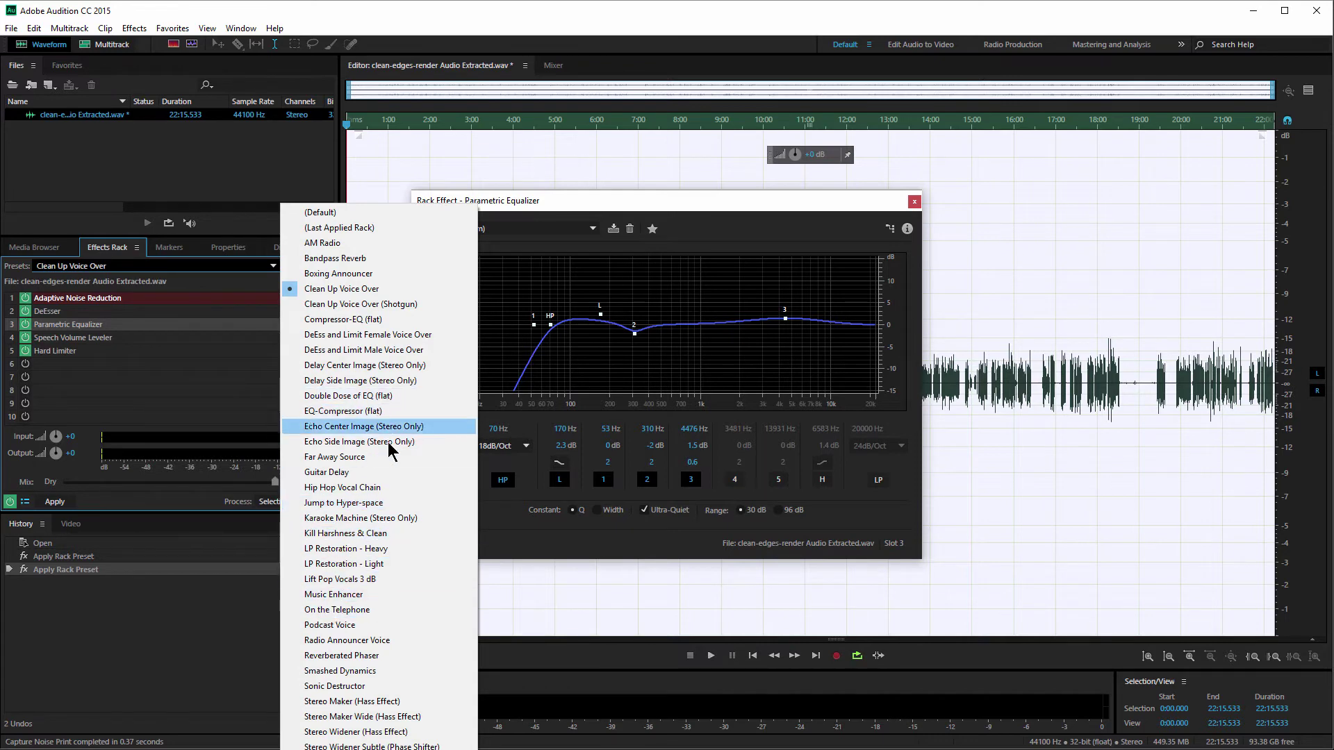
{"action": "left_click", "coordinate": [608, 340]}
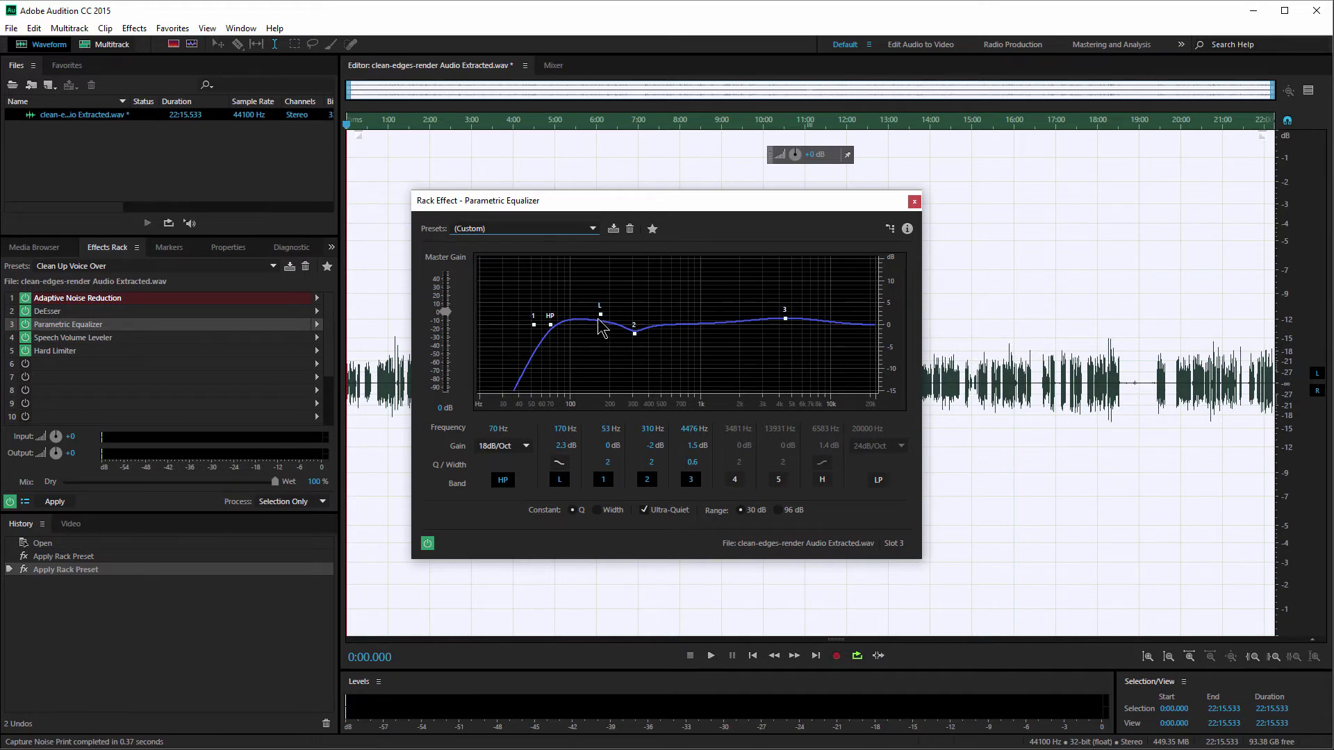
{"action": "mouse_move", "coordinate": [634, 332]}
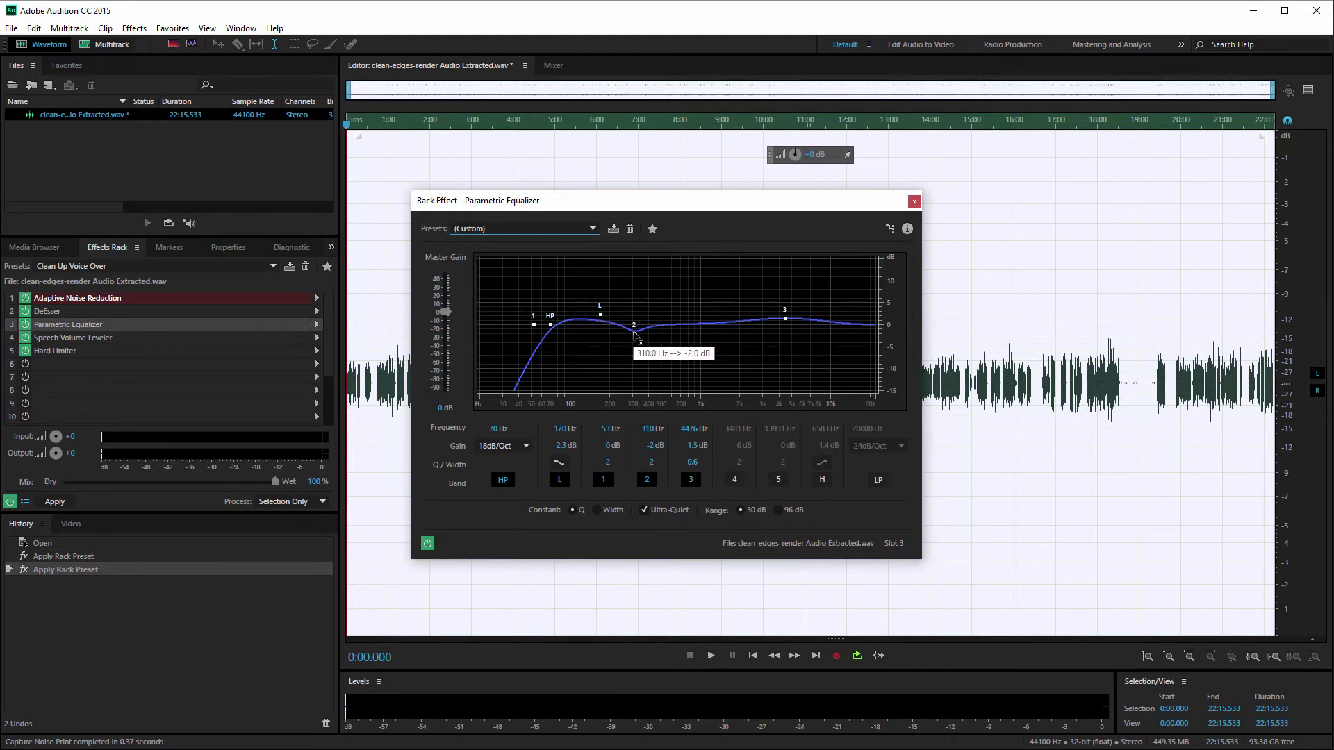
{"action": "mouse_move", "coordinate": [785, 319]}
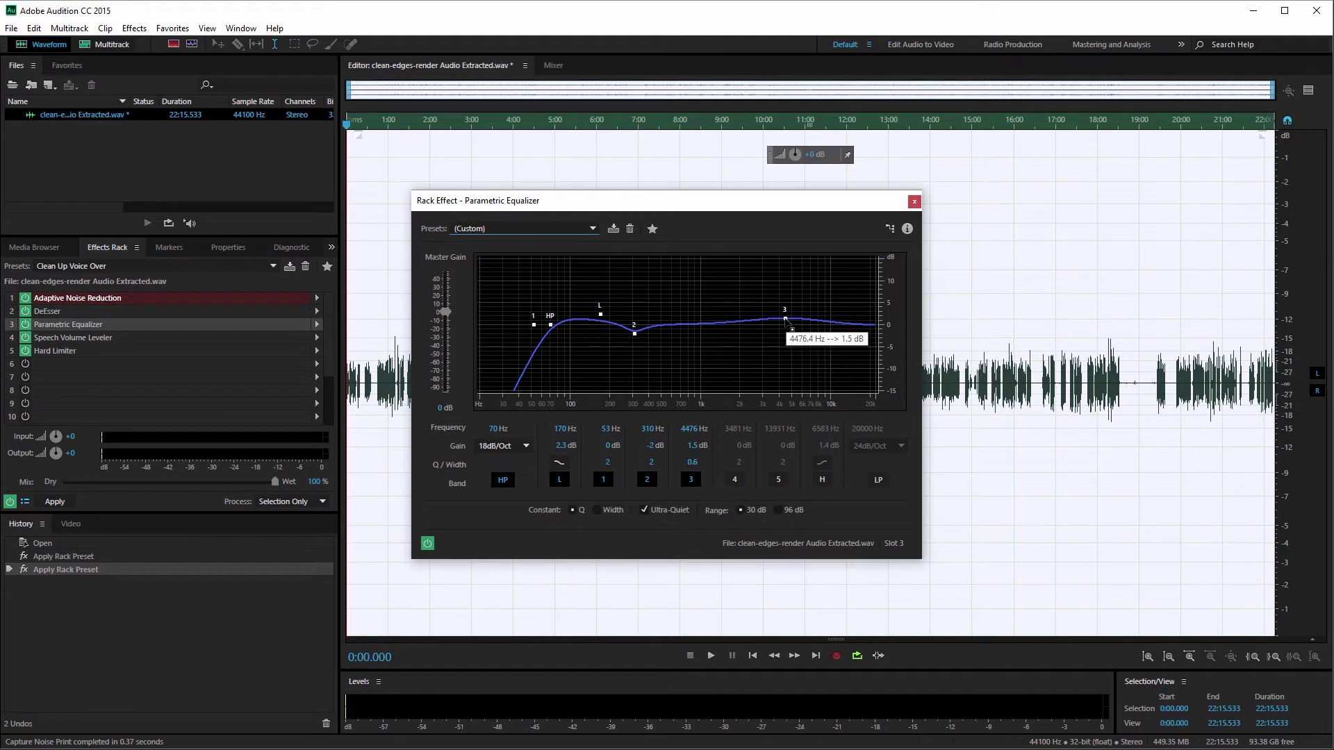
{"action": "left_click", "coordinate": [913, 204]}
{"action": "left_click", "coordinate": [319, 338]}
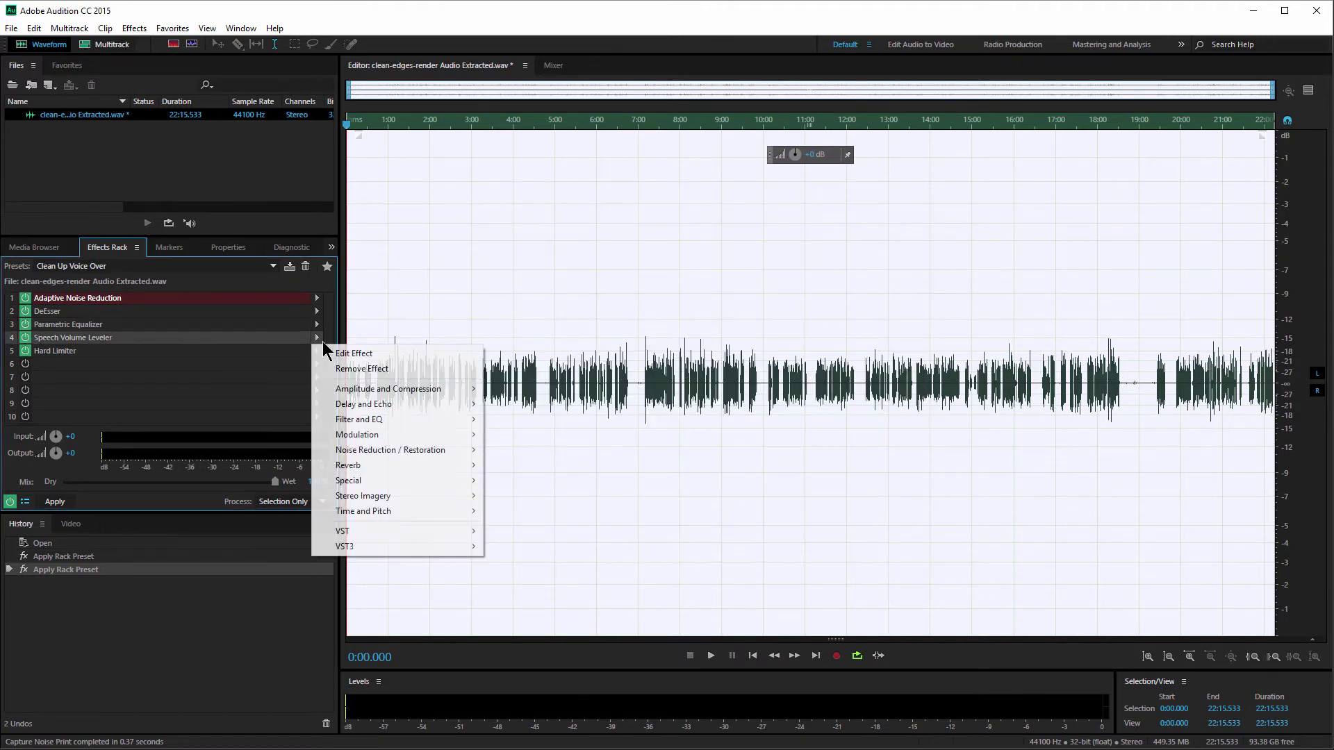
{"action": "left_click", "coordinate": [353, 352]}
{"action": "left_click", "coordinate": [621, 306]}
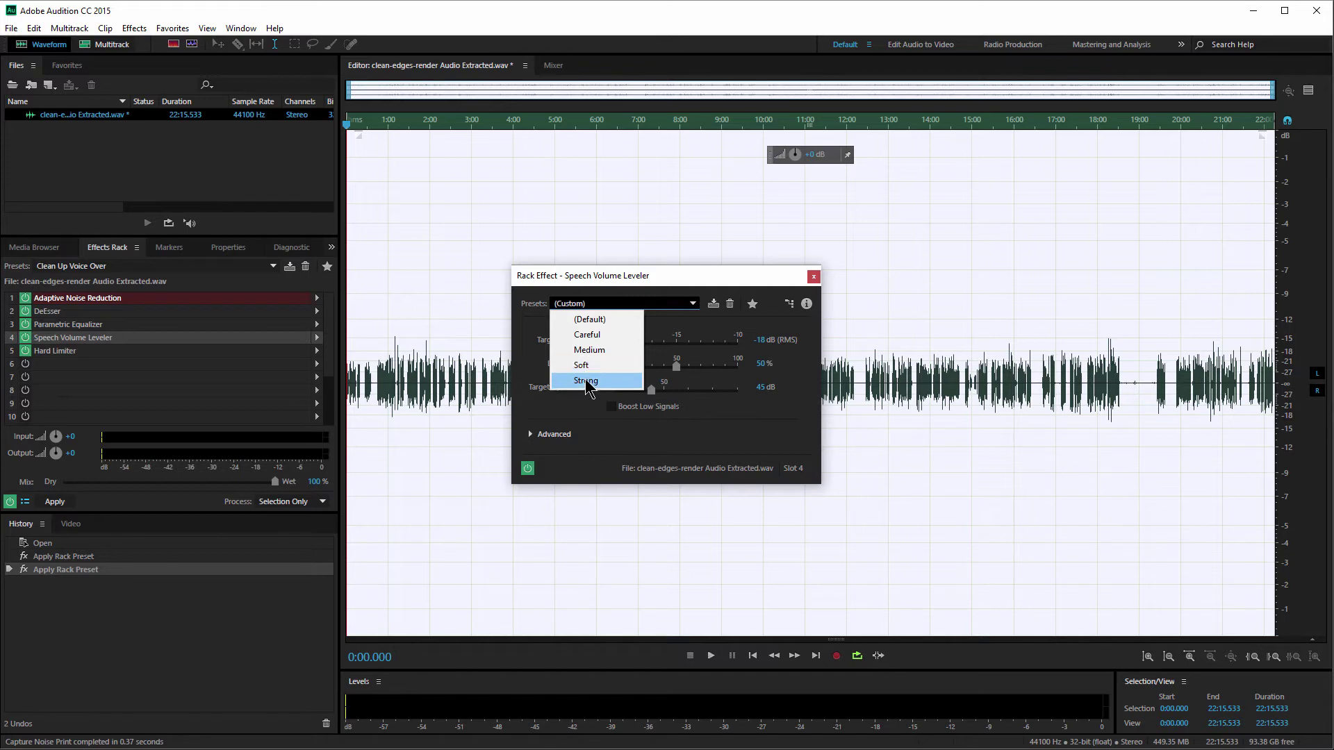
{"action": "left_click", "coordinate": [666, 303]}
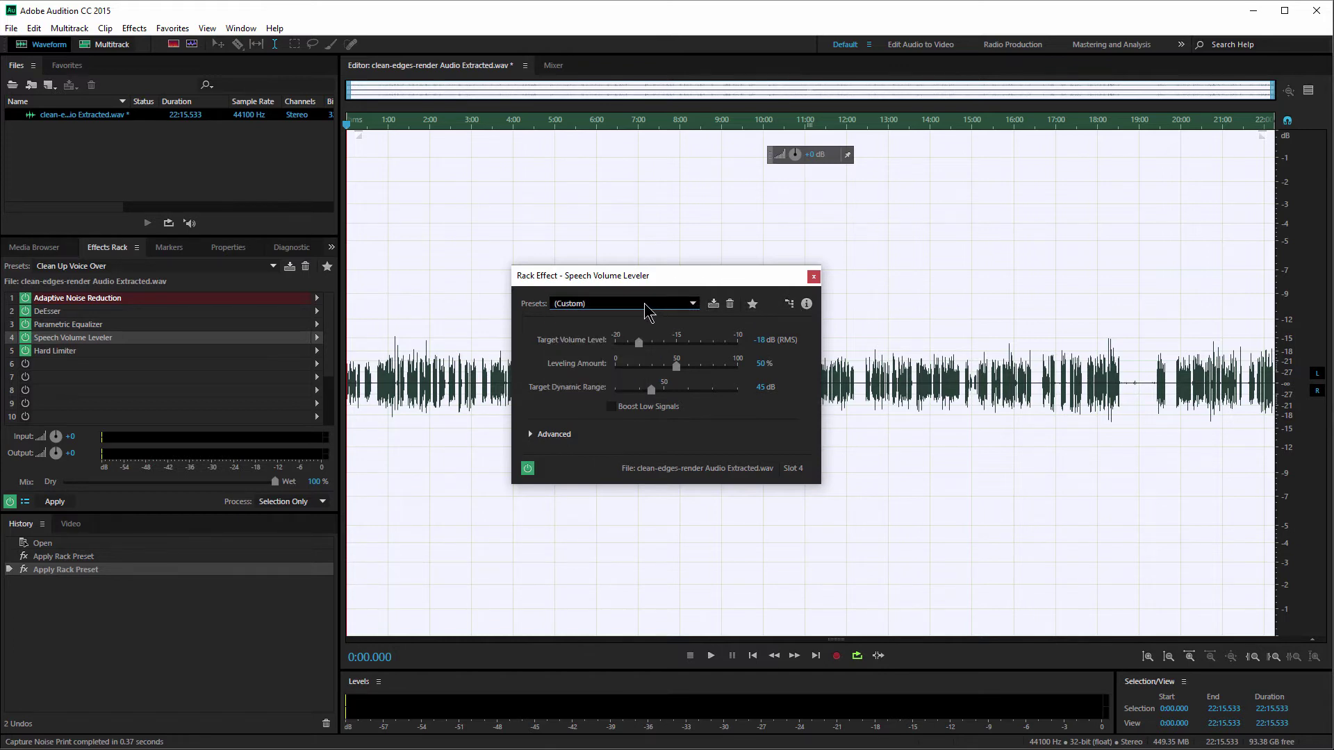
{"action": "left_click", "coordinate": [644, 304]}
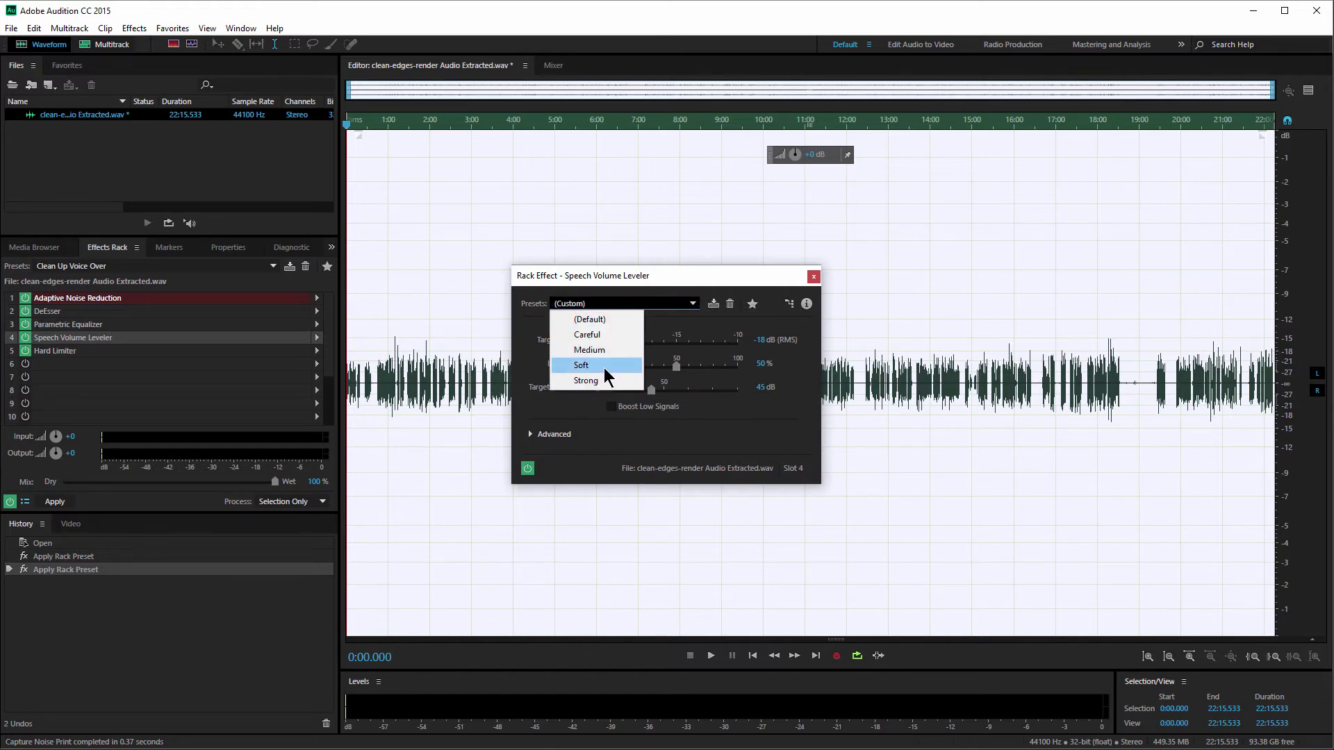
{"action": "left_click", "coordinate": [698, 280]}
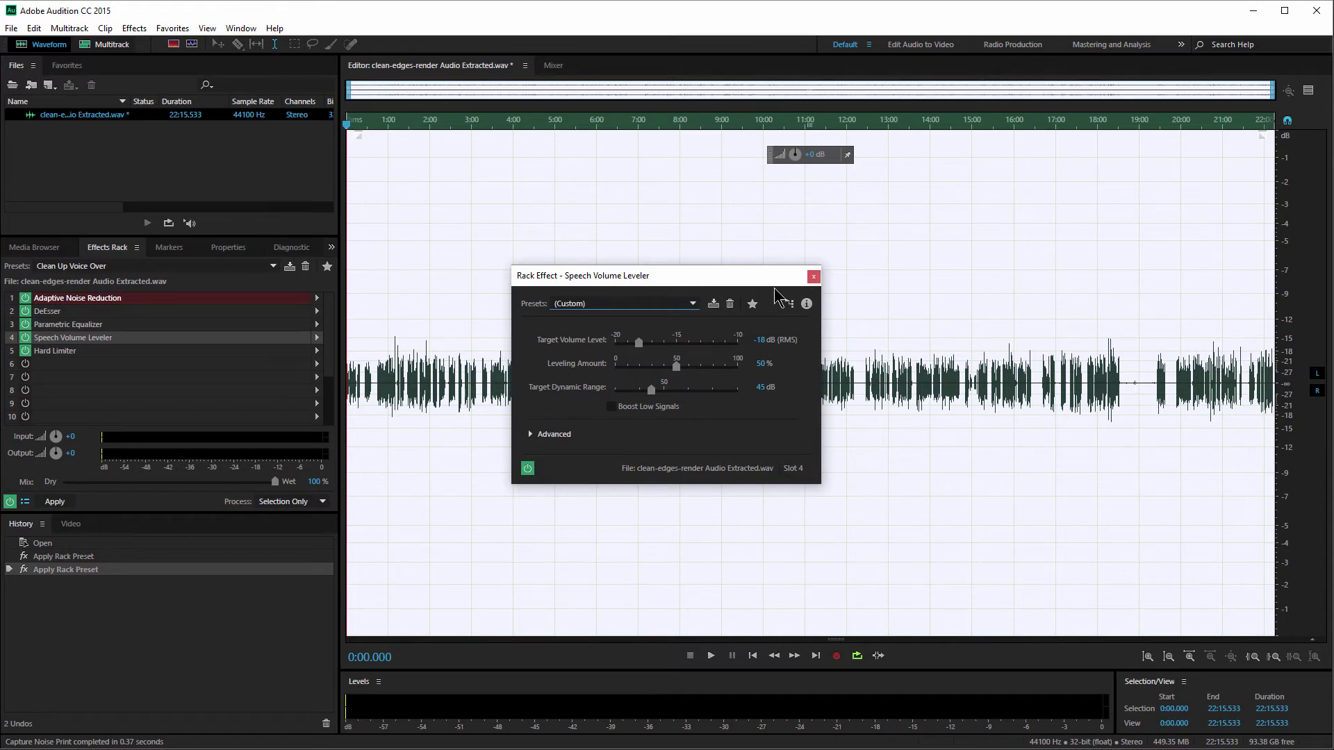
{"action": "left_click", "coordinate": [813, 277]}
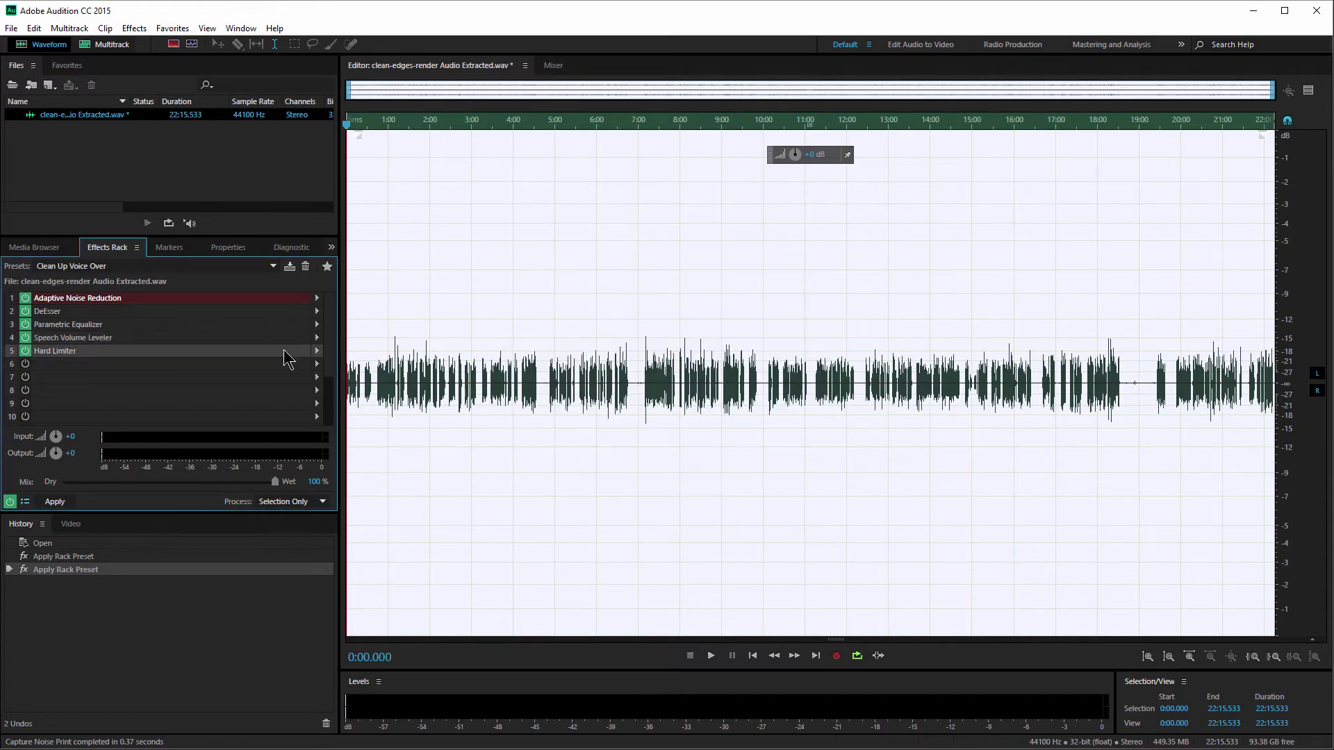
{"action": "left_click", "coordinate": [318, 351]}
{"action": "left_click", "coordinate": [376, 366]}
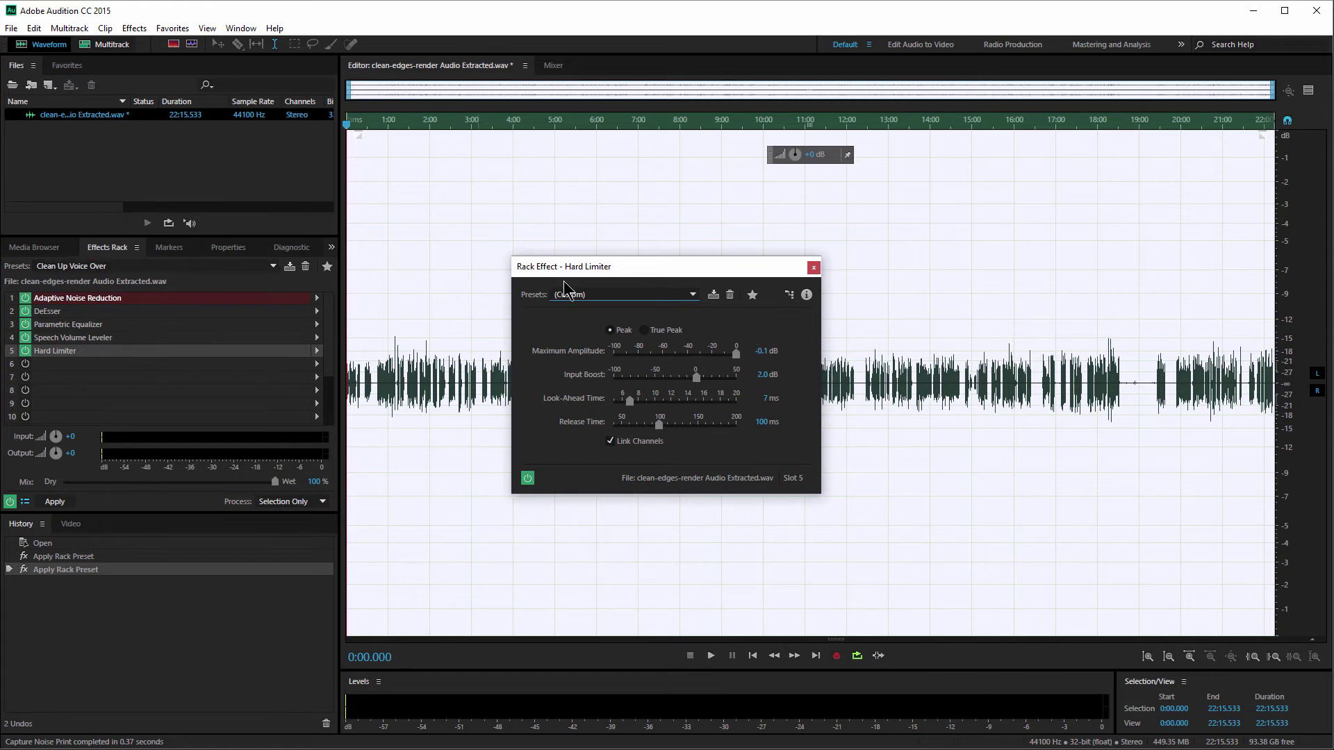
{"action": "left_click", "coordinate": [675, 294]}
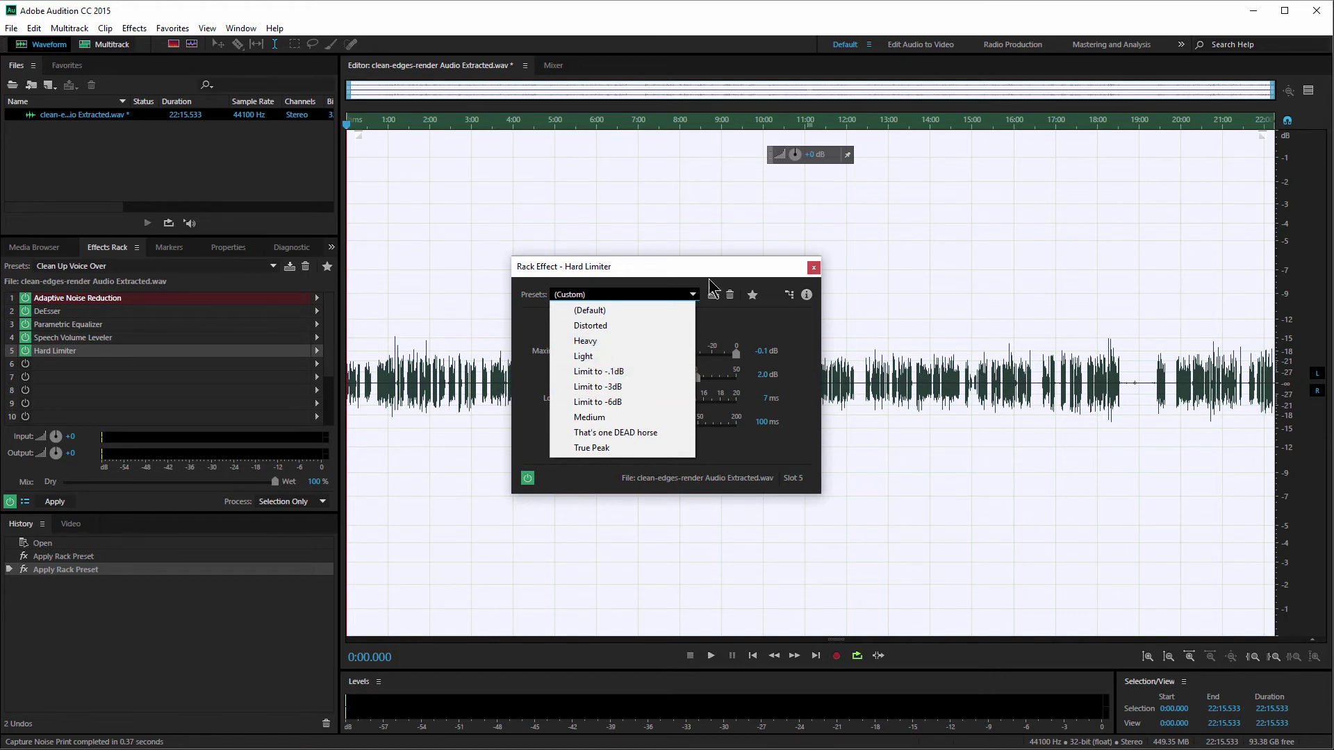
{"action": "left_click", "coordinate": [773, 271]}
{"action": "left_click", "coordinate": [814, 267]}
{"action": "left_click", "coordinate": [273, 266]}
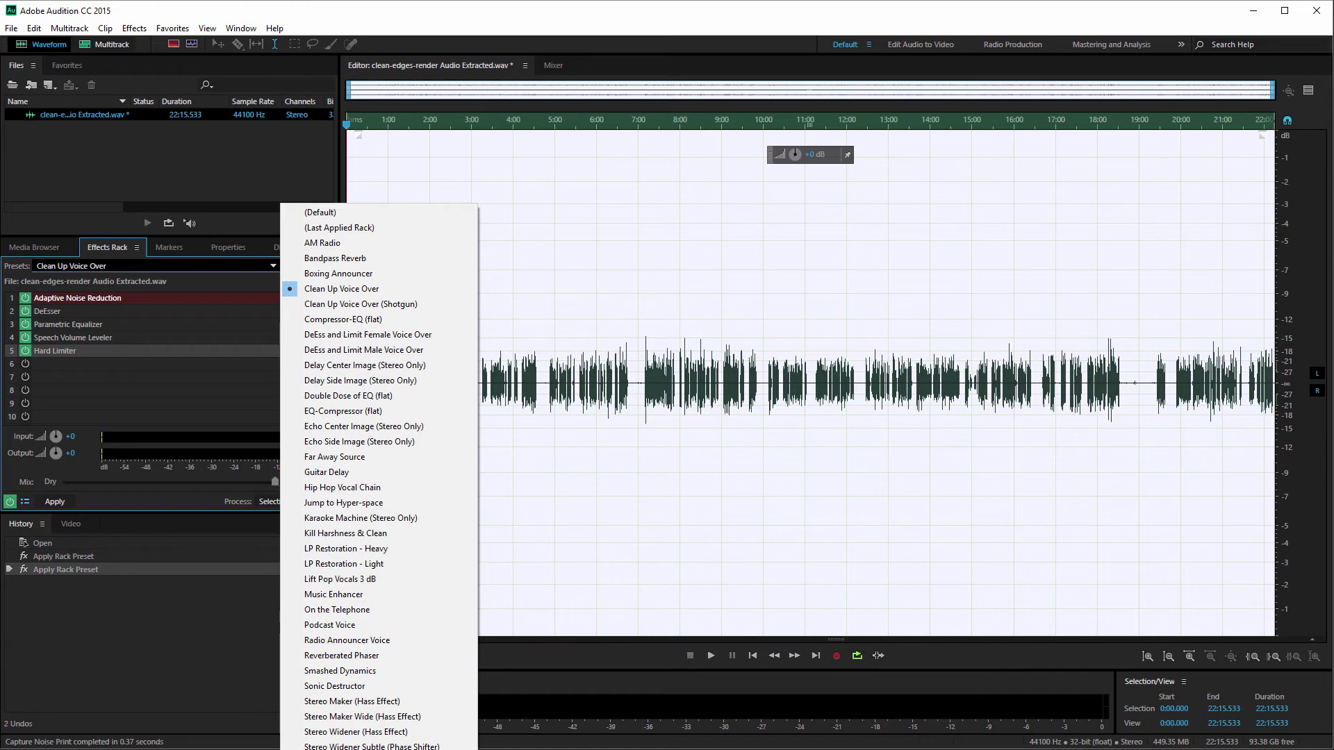
{"action": "key", "text": "Escape"}
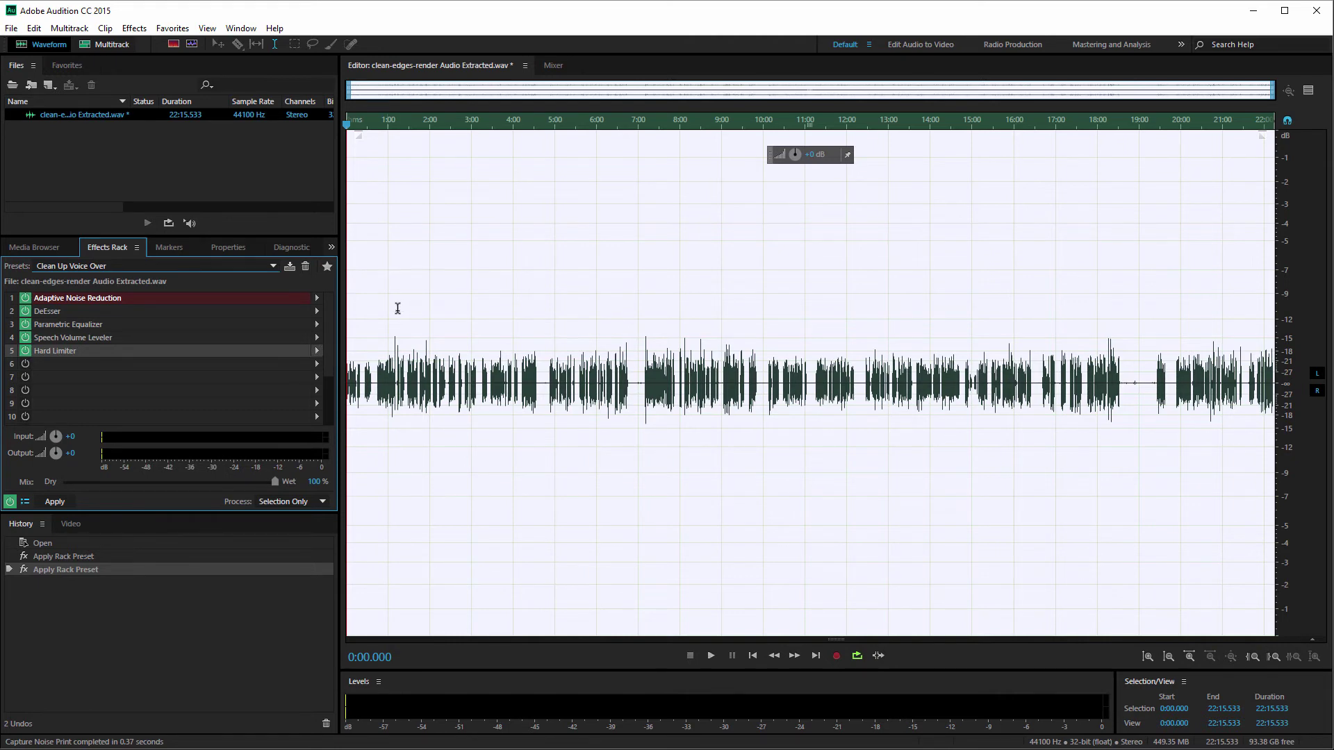
Apply the Clean Up Voice Over rack to the narration, save it, and minimize Audition.
{"action": "left_click", "coordinate": [55, 502]}
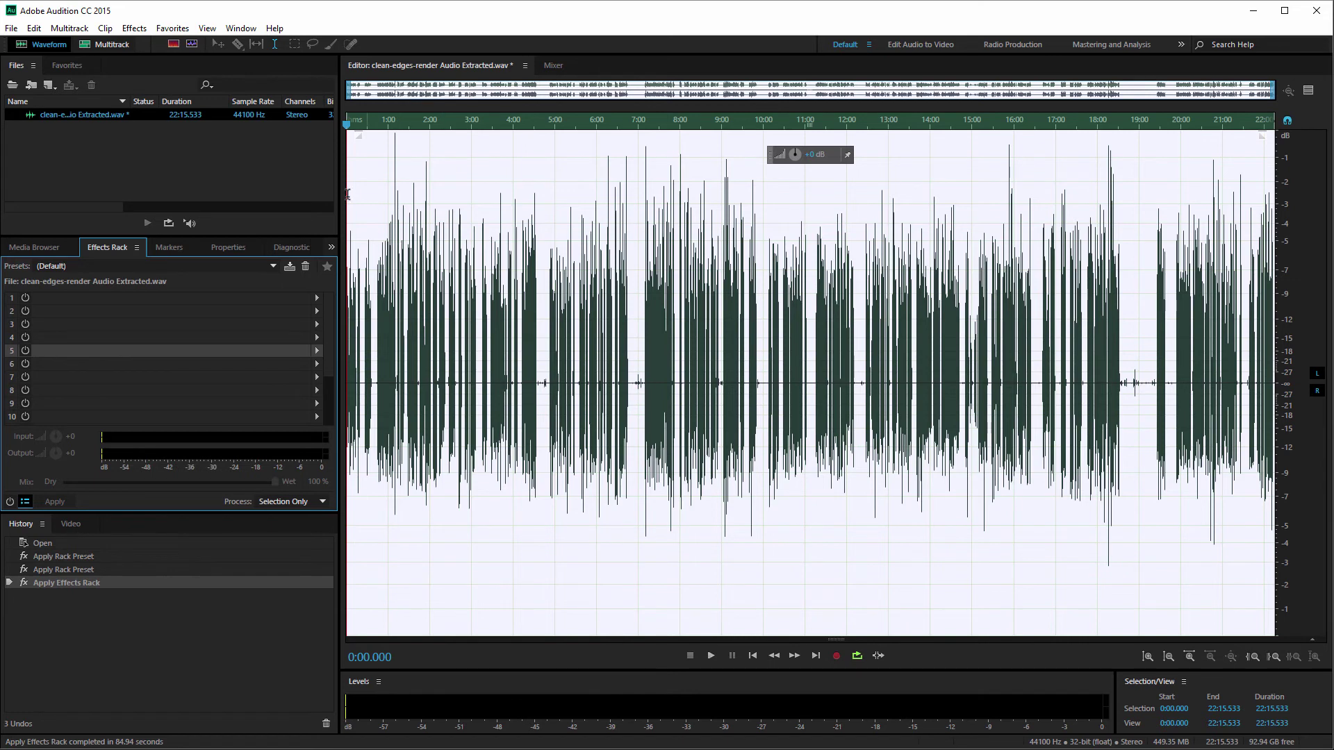
{"action": "key", "text": "ctrl+s"}
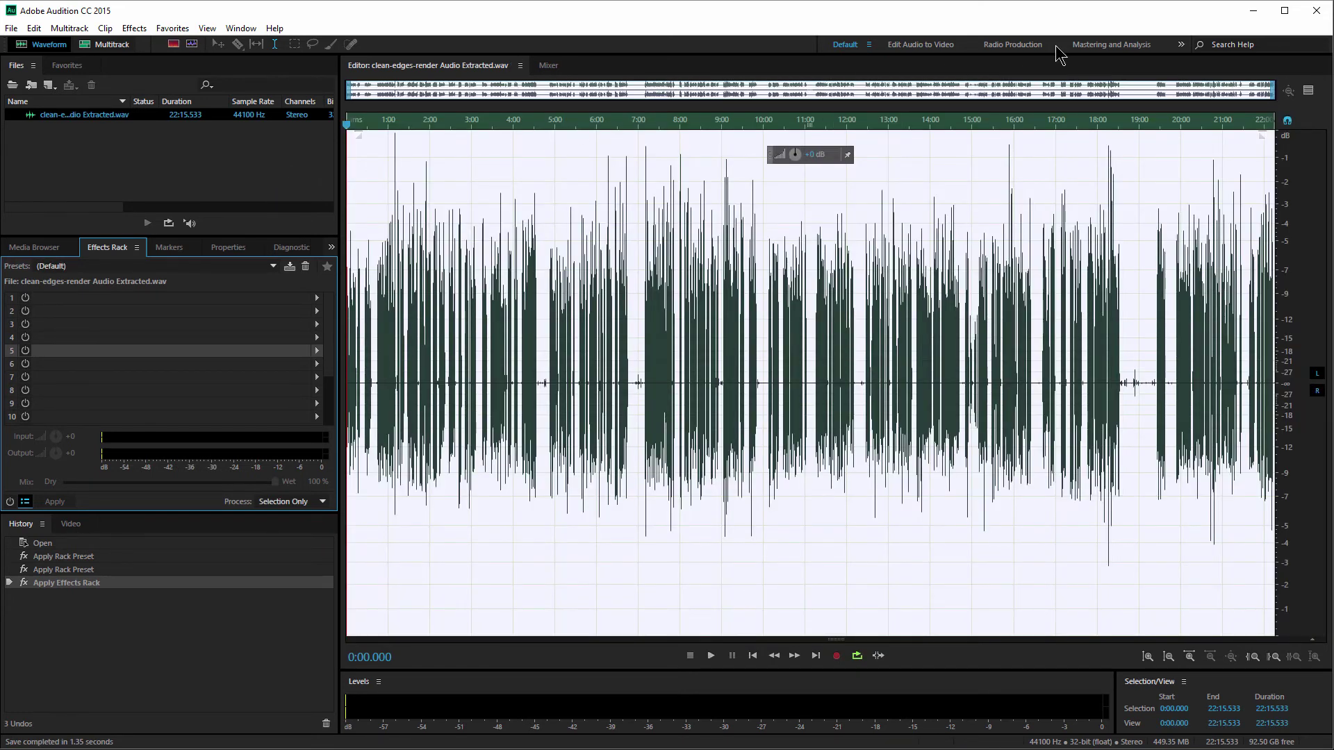
{"action": "left_click", "coordinate": [1254, 15]}
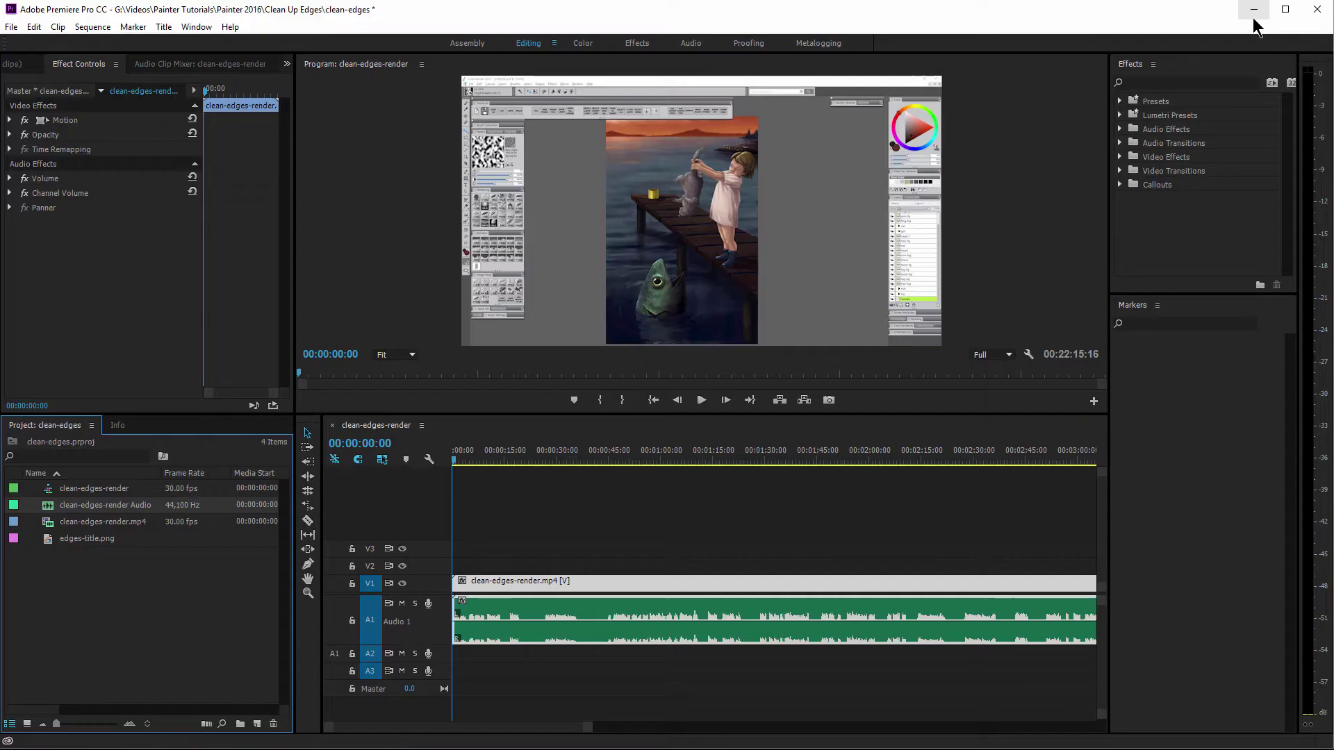
Deselect the clip by clicking empty space in the Premiere timeline.
{"action": "left_click", "coordinate": [726, 495]}
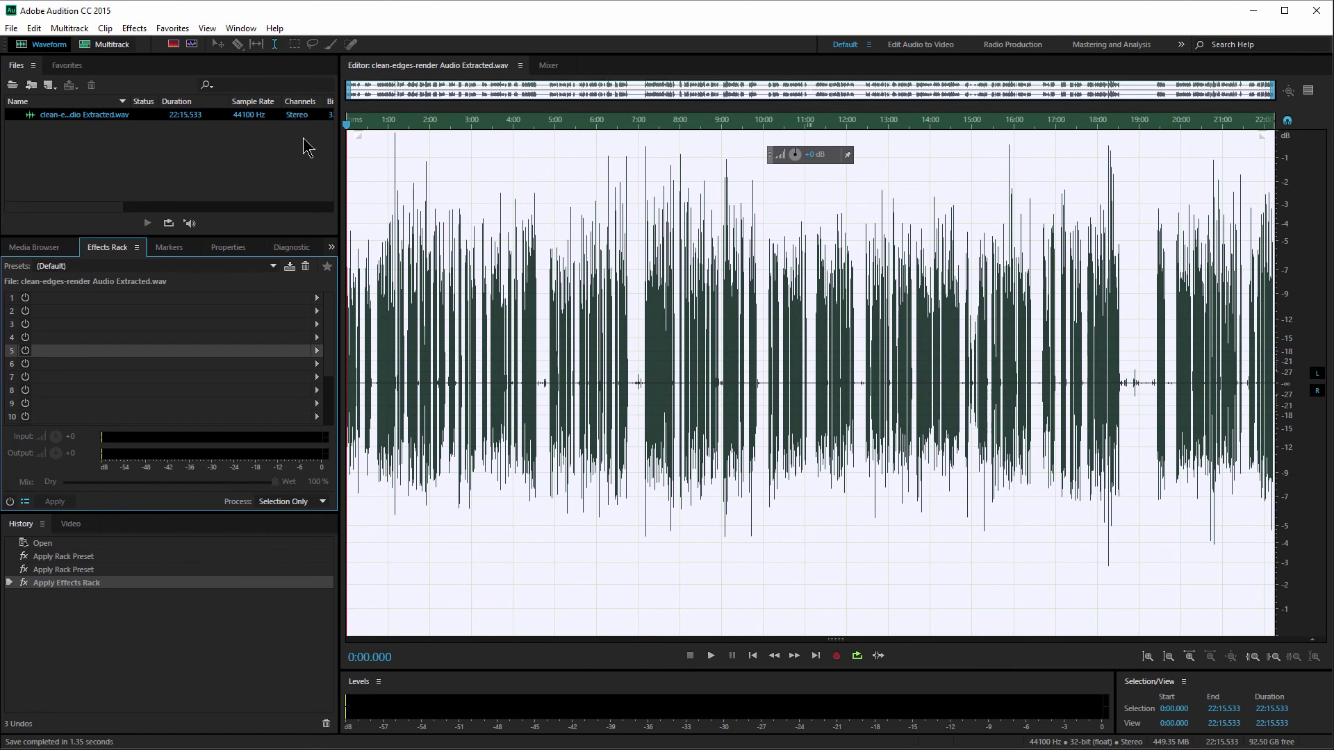
Open the Save As dialog for clean-edges-render Audio Extracted.wav as Wave PCM.
{"action": "left_click", "coordinate": [13, 29]}
{"action": "mouse_move", "coordinate": [34, 29]}
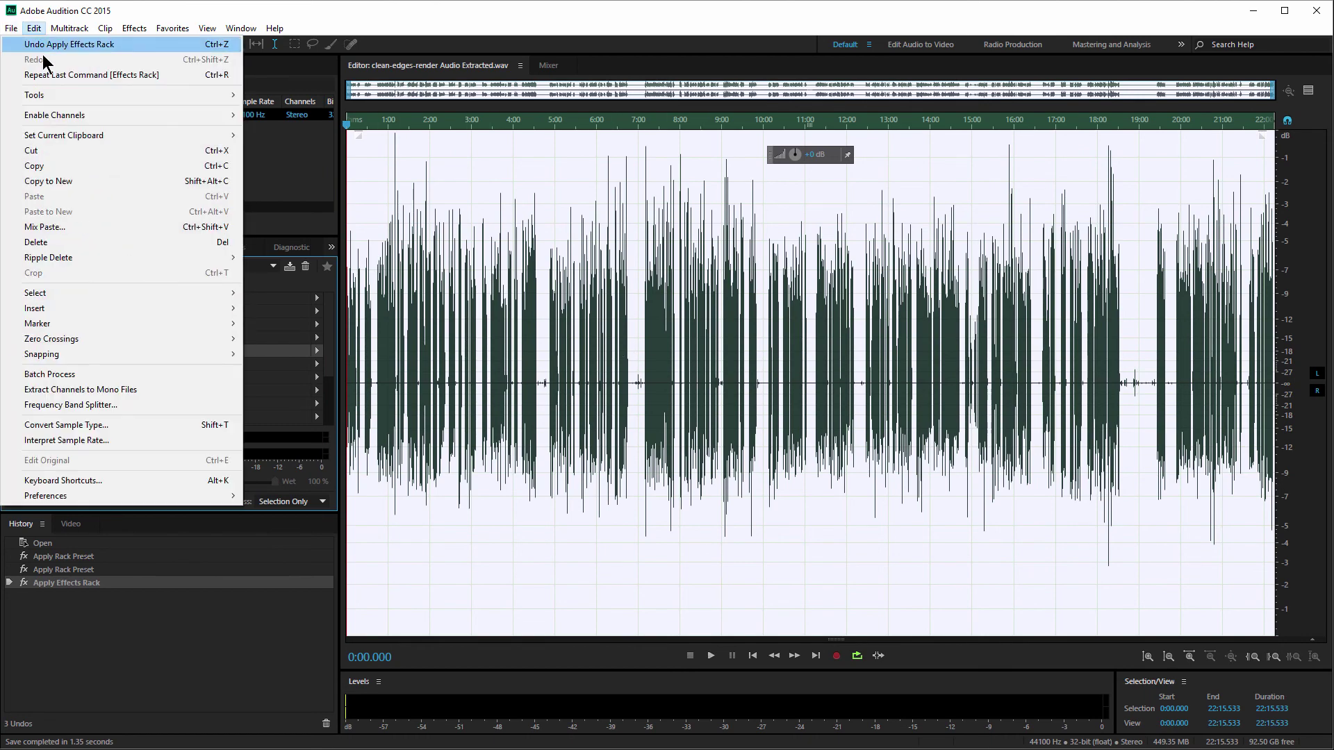
{"action": "left_click", "coordinate": [43, 213]}
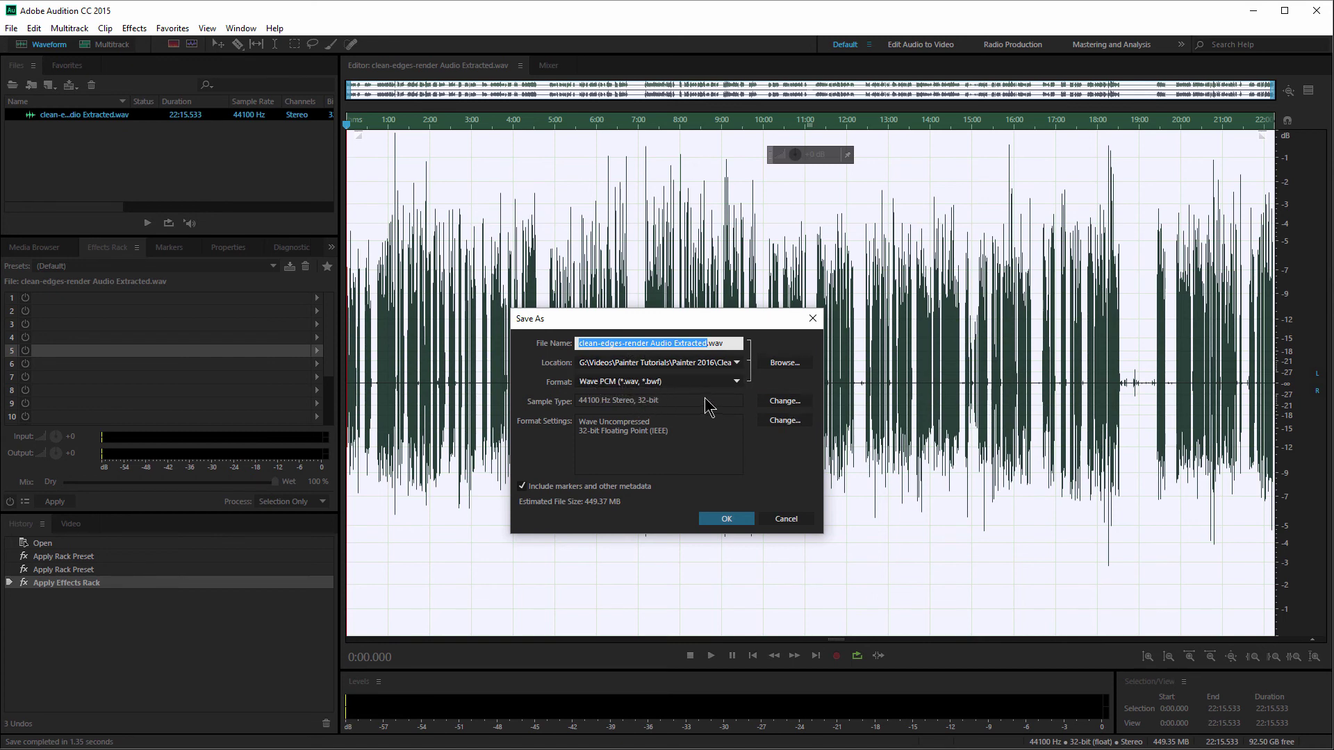
Open Convert Sample Type, keeping 44100 Hz stereo at 32-bit depth.
{"action": "left_click", "coordinate": [783, 402]}
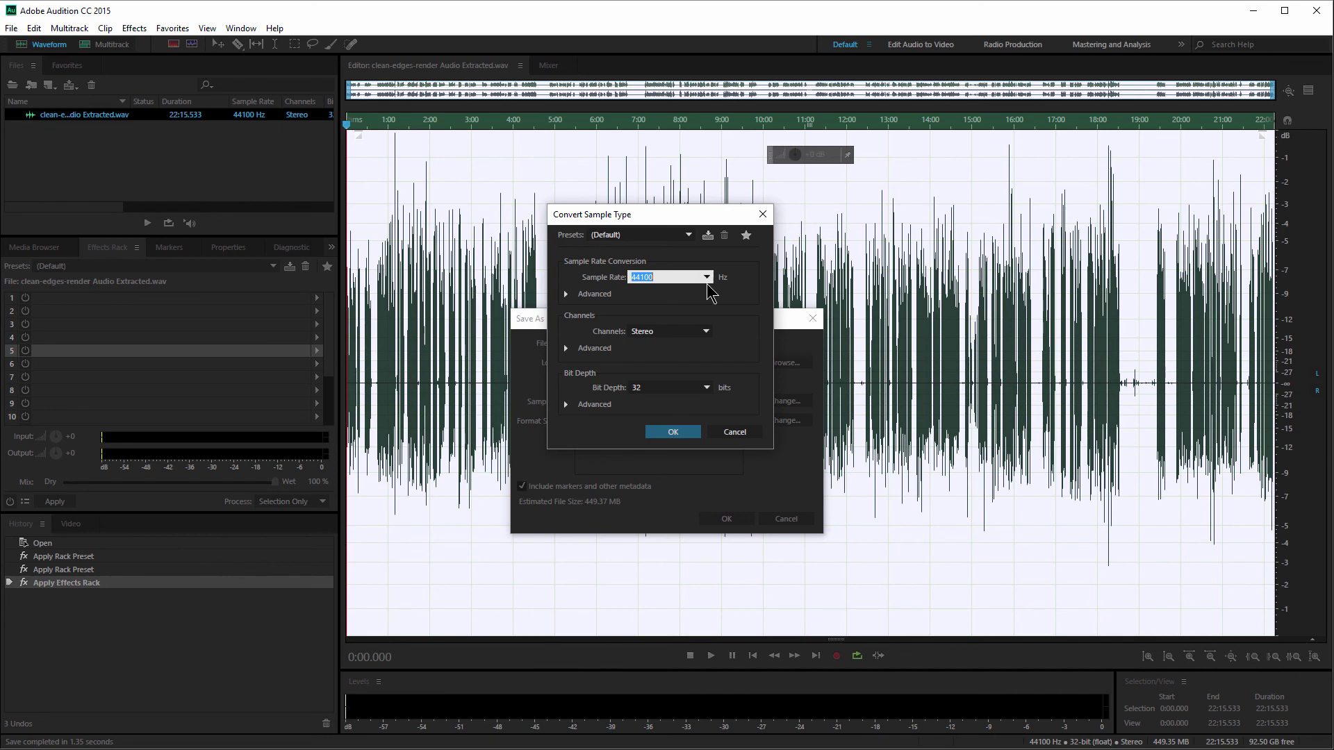
{"action": "left_click", "coordinate": [705, 387]}
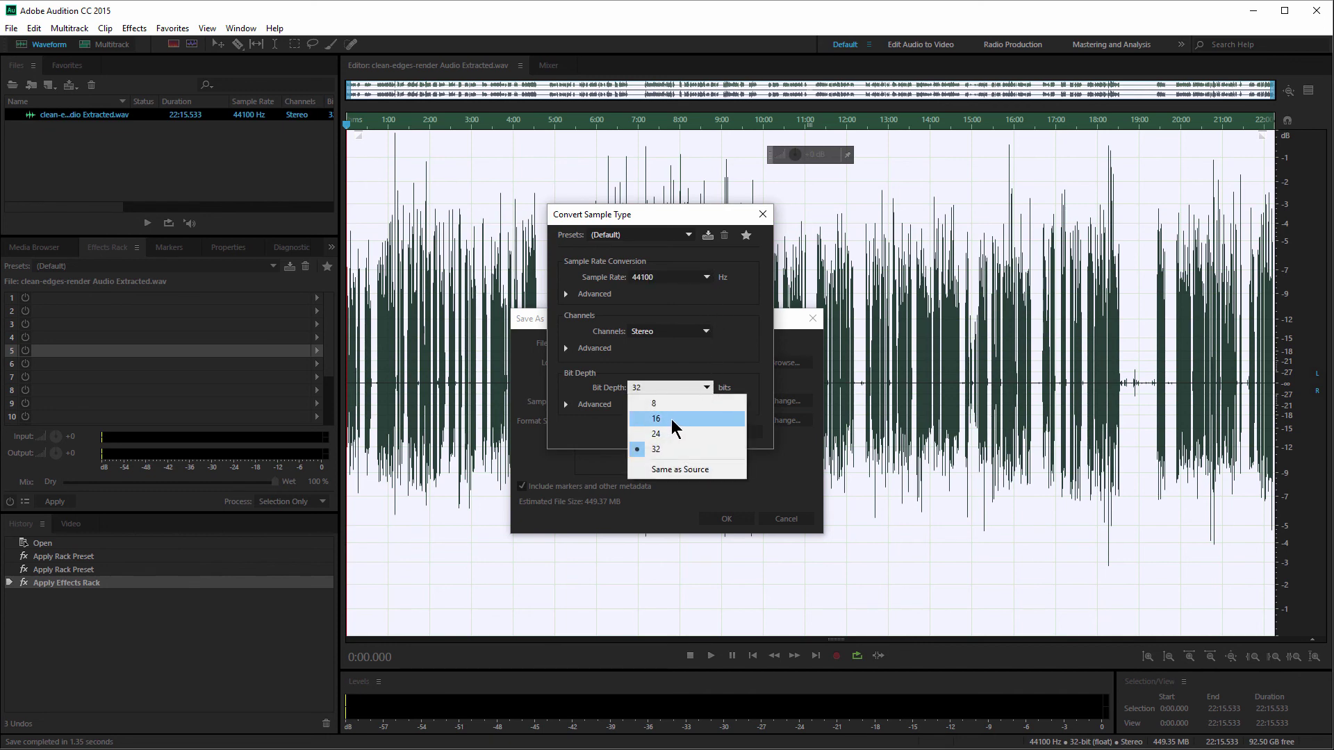
{"action": "left_click", "coordinate": [744, 381]}
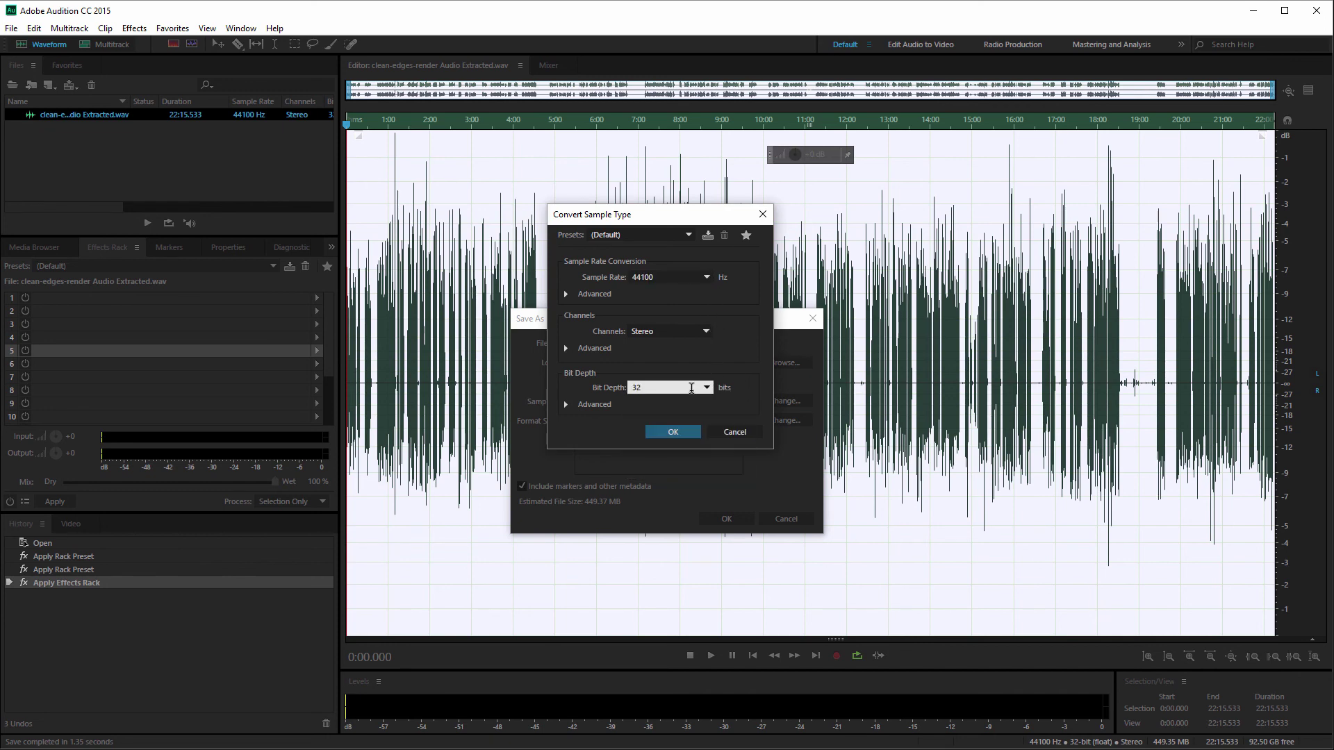